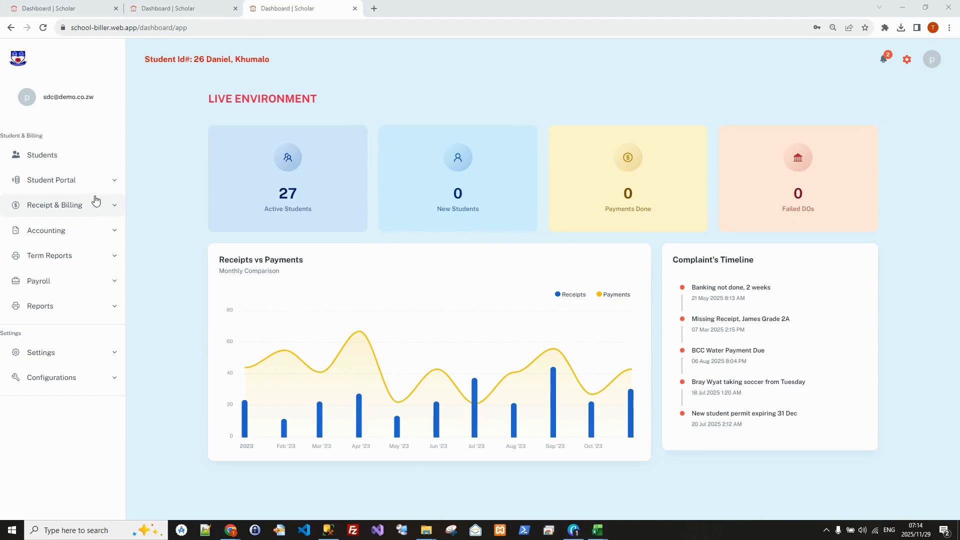
Open the Extra Receipt Dist$ receipting form under Receipt & Billing.
{"action": "left_click", "coordinate": [77, 207]}
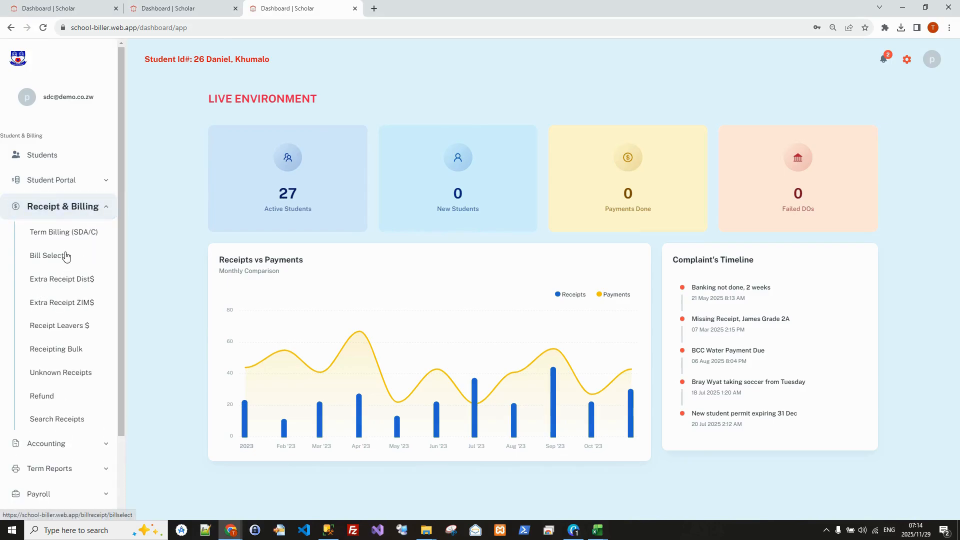
{"action": "left_click", "coordinate": [57, 282]}
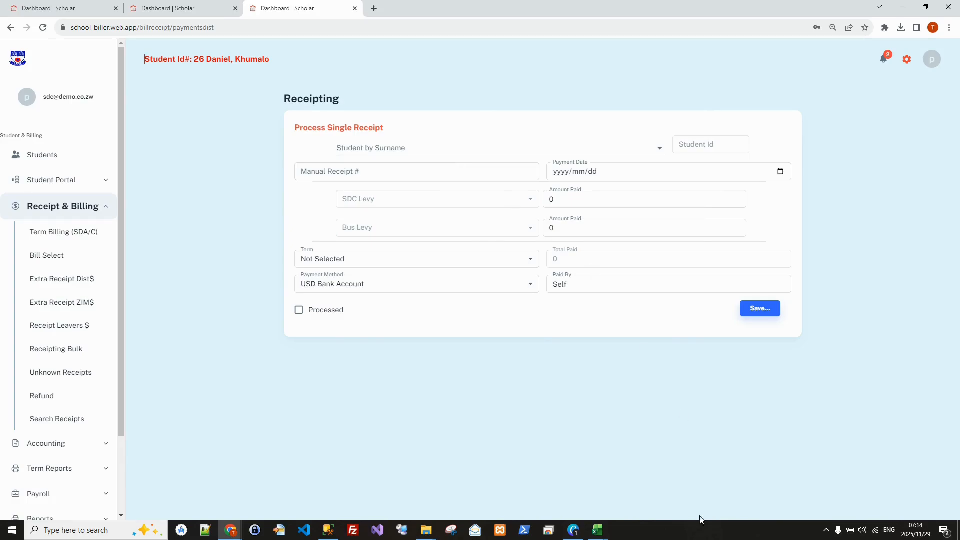
{"action": "mouse_move", "coordinate": [601, 532]}
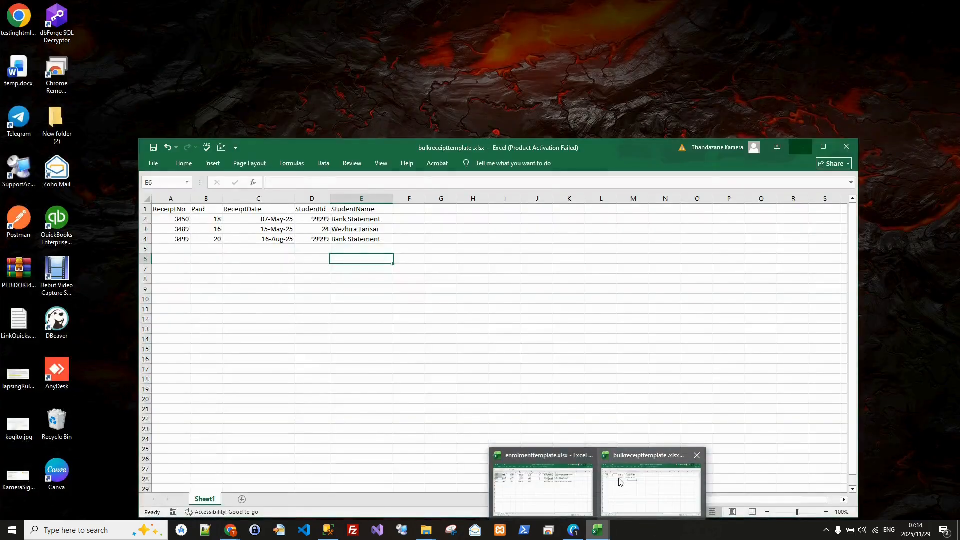
{"action": "mouse_move", "coordinate": [546, 493]}
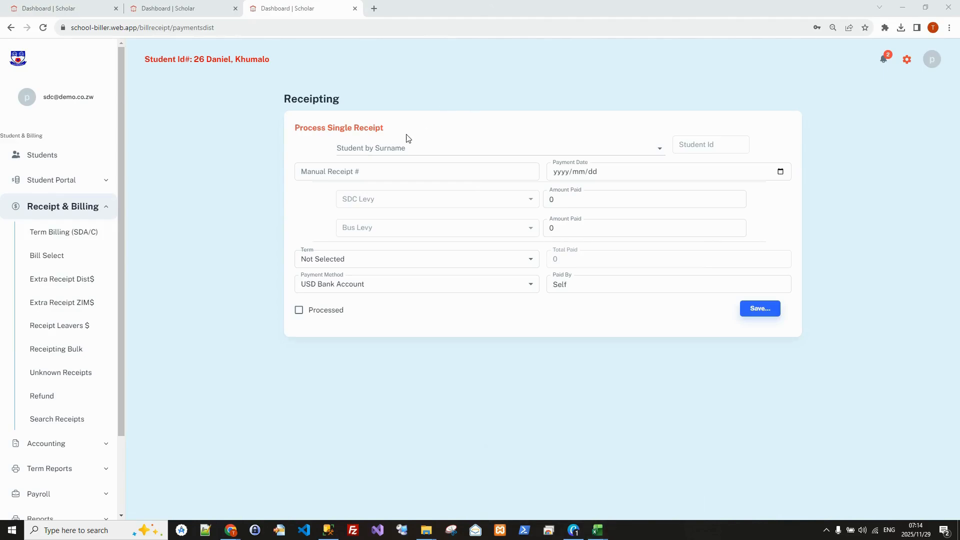
Pick the 3East student by surname search, filling Student Id 28.
{"action": "left_click", "coordinate": [371, 147]}
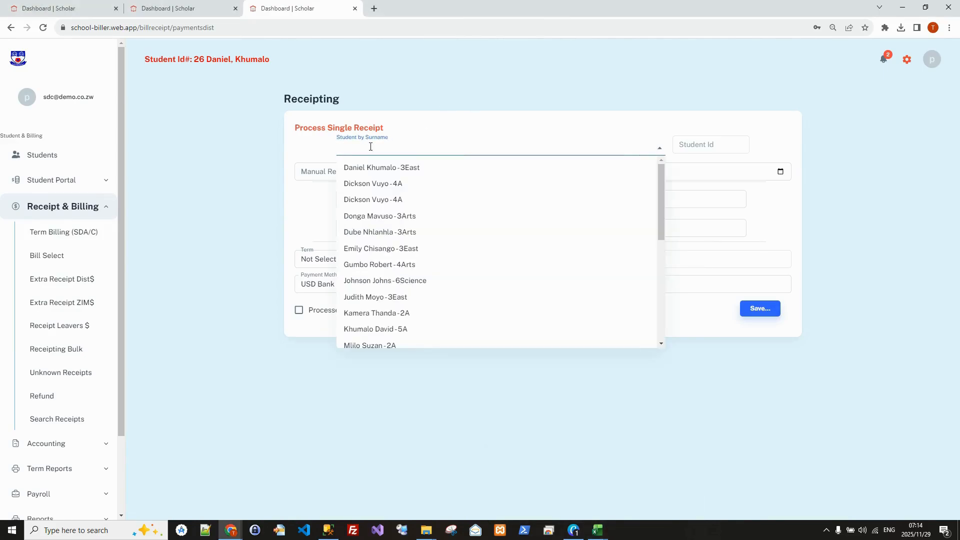
{"action": "type", "text": "Vic"}
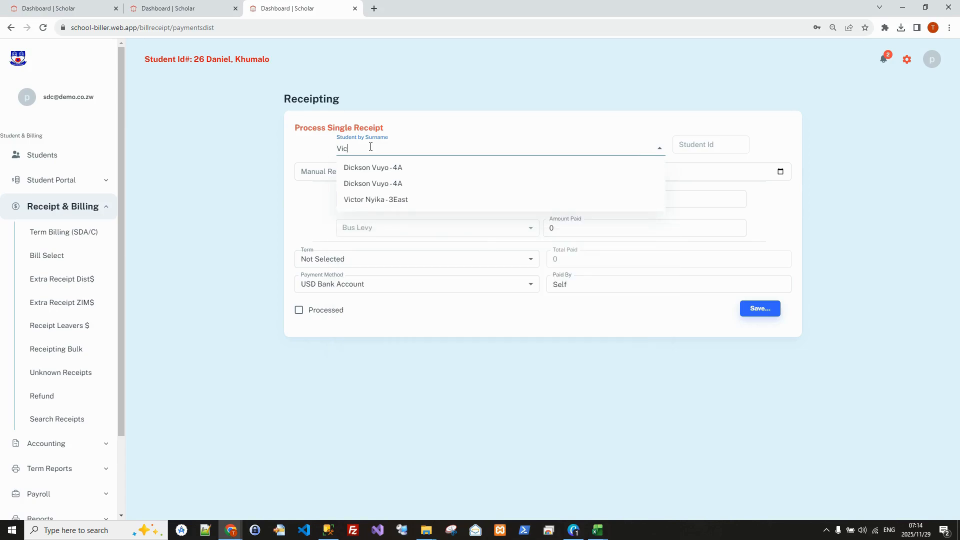
{"action": "left_click", "coordinate": [370, 200]}
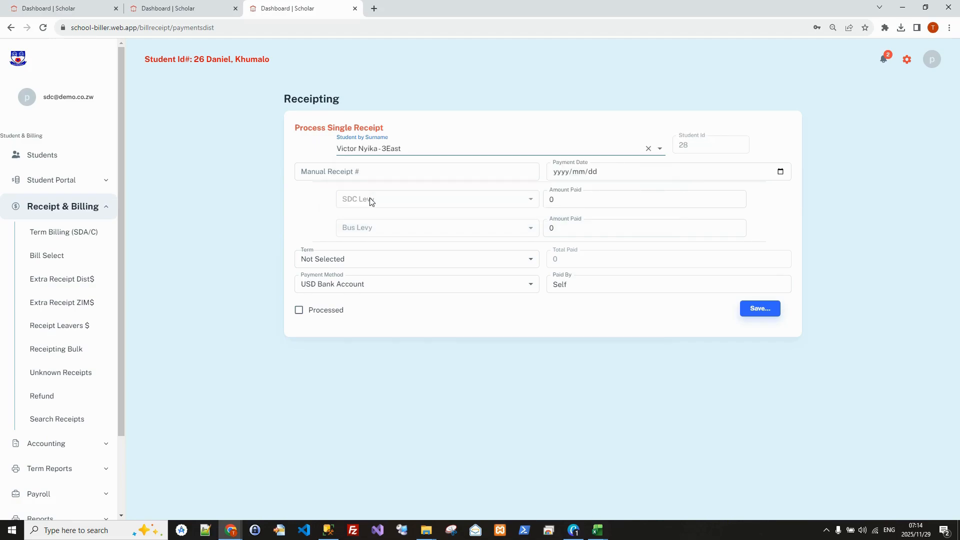
Enter manual receipt number 56001.
{"action": "left_click", "coordinate": [390, 171]}
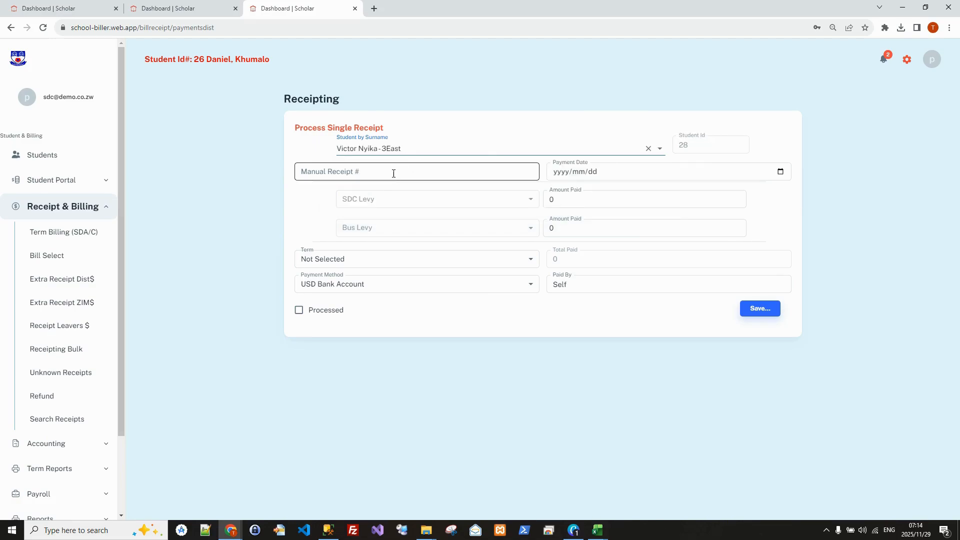
{"action": "left_click", "coordinate": [387, 171]}
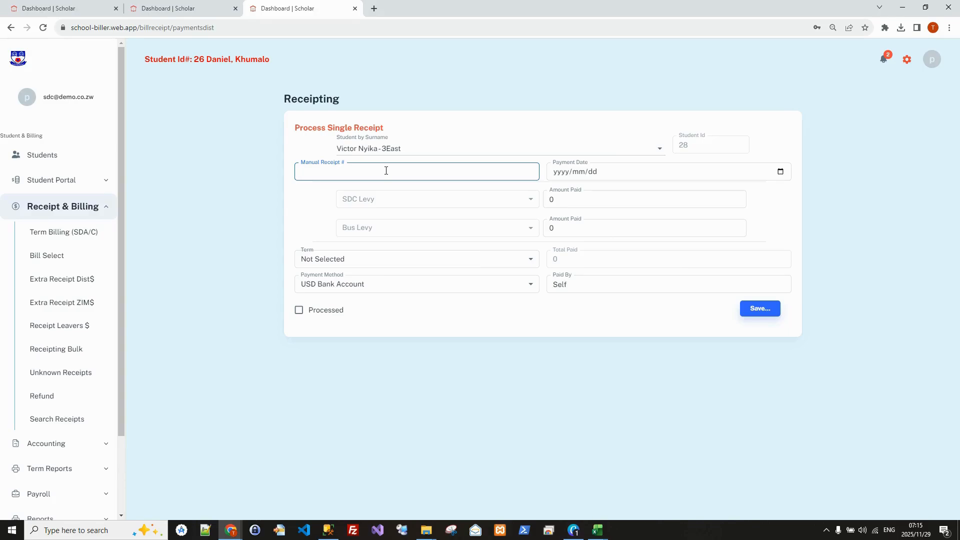
{"action": "type", "text": "56001"}
Set the payment date to 2025/09/19.
{"action": "left_click", "coordinate": [780, 172]}
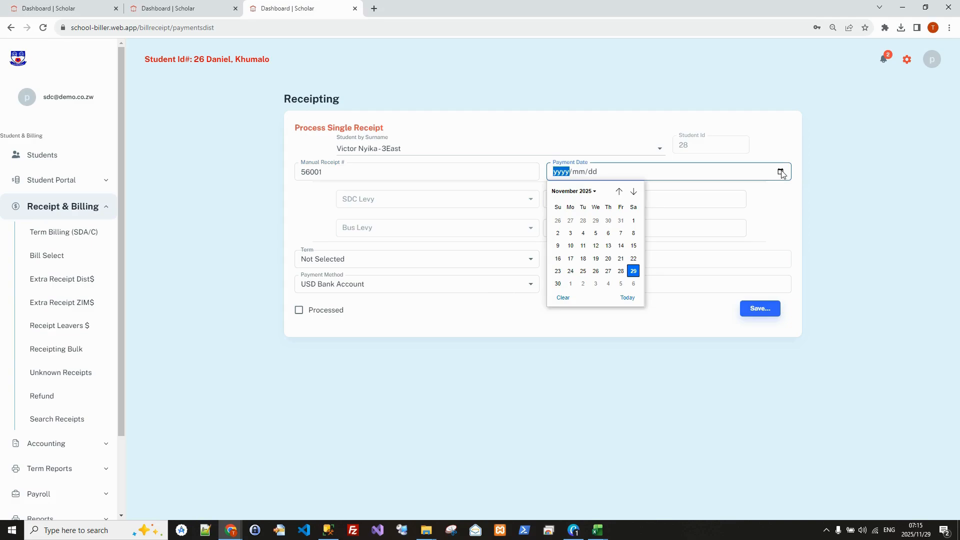
{"action": "left_click", "coordinate": [619, 191]}
{"action": "left_click", "coordinate": [619, 191]}
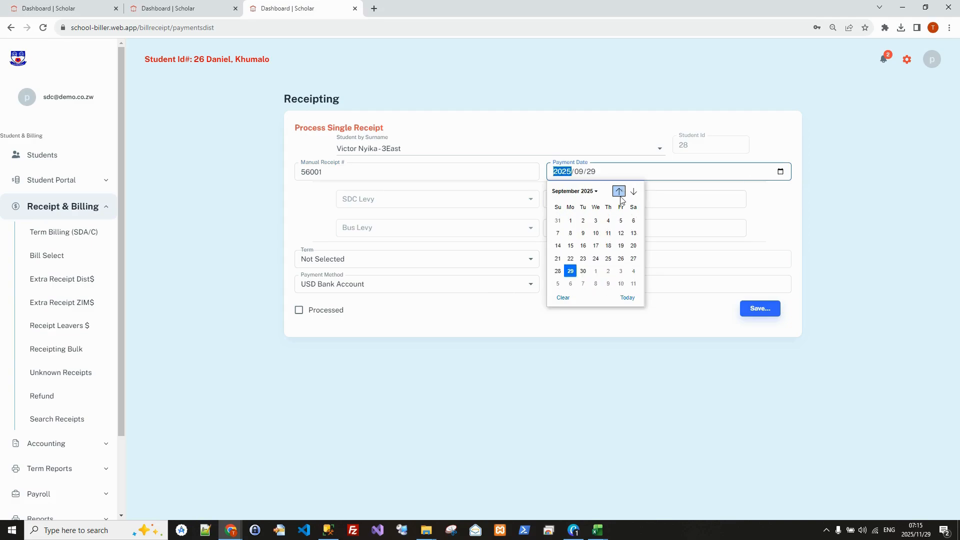
{"action": "left_click", "coordinate": [619, 246]}
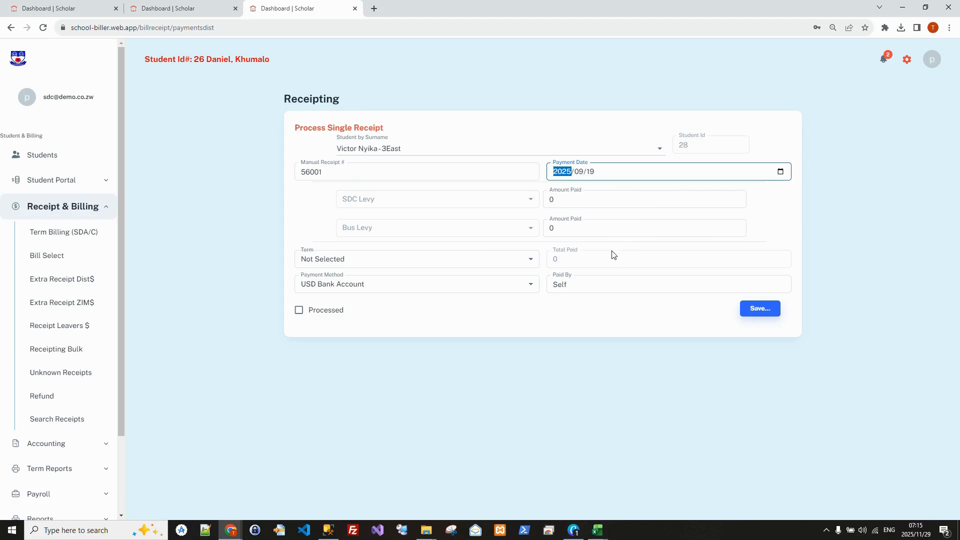
Enter 40 for SDC Levy and 15 for Bus Levy.
{"action": "left_click", "coordinate": [585, 198]}
{"action": "left_click_drag", "start_coordinate": [585, 199], "coordinate": [540, 200]}
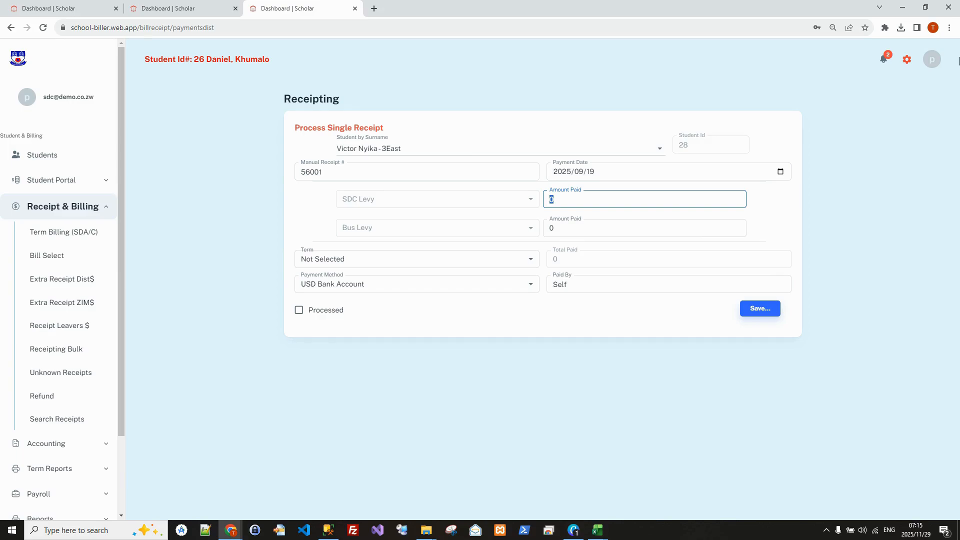
{"action": "type", "text": "40"}
{"action": "left_click", "coordinate": [580, 228]}
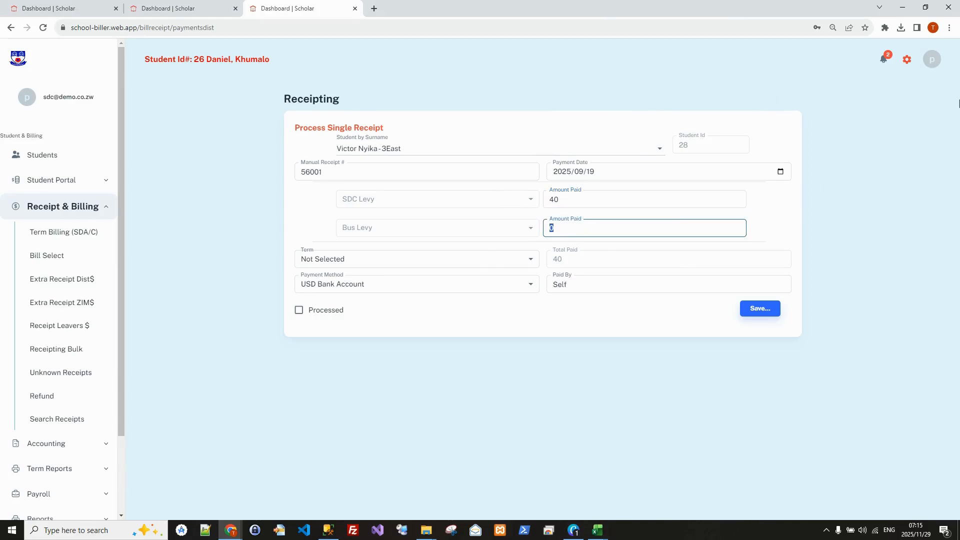
{"action": "type", "text": "15"}
Choose 3rd Term 2025 and save the receipt.
{"action": "left_click", "coordinate": [531, 264]}
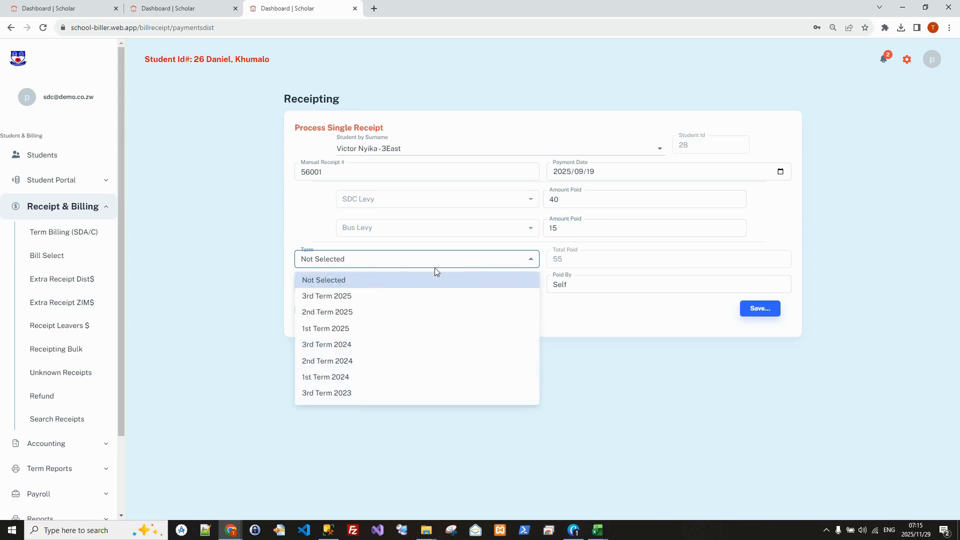
{"action": "left_click", "coordinate": [353, 298]}
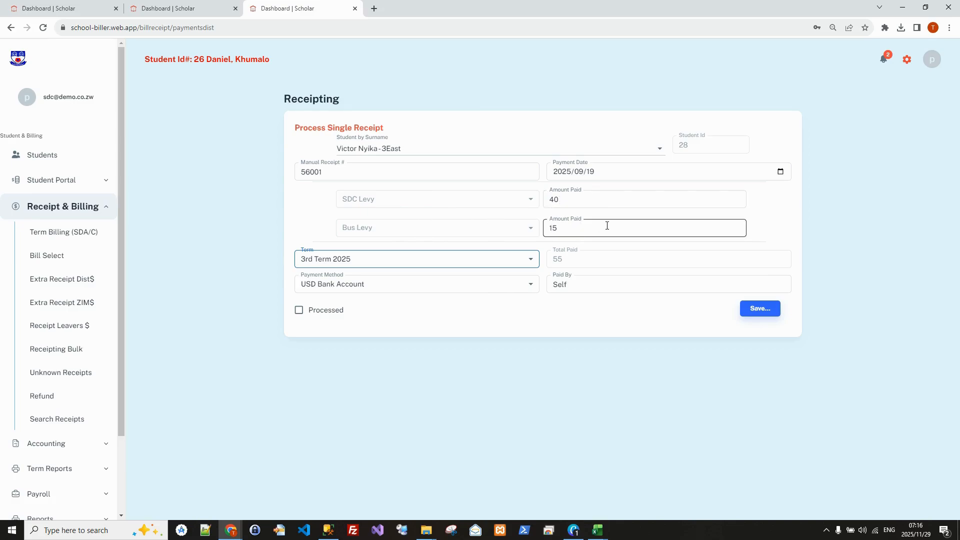
{"action": "left_click", "coordinate": [757, 307]}
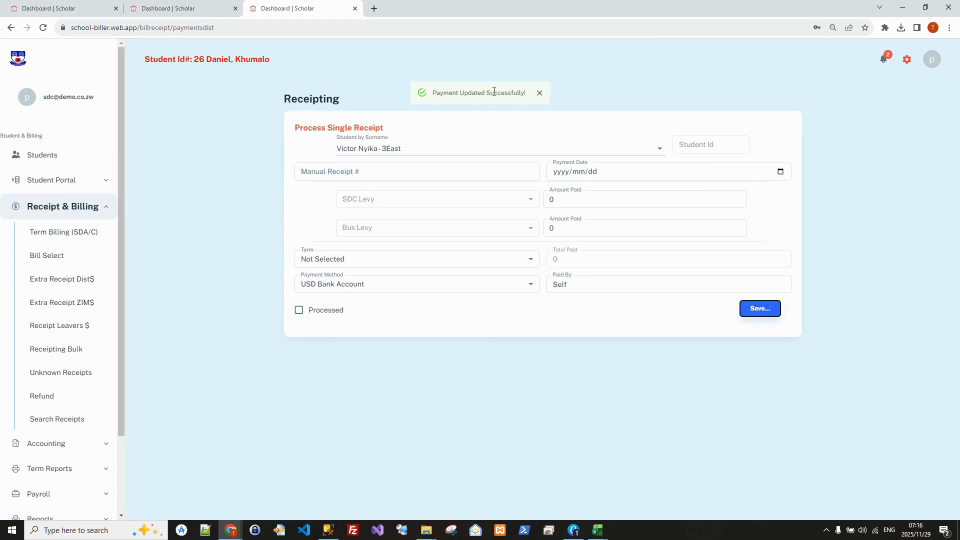
Select another 3East student by surname search, filling Student Id 26.
{"action": "left_click", "coordinate": [420, 147]}
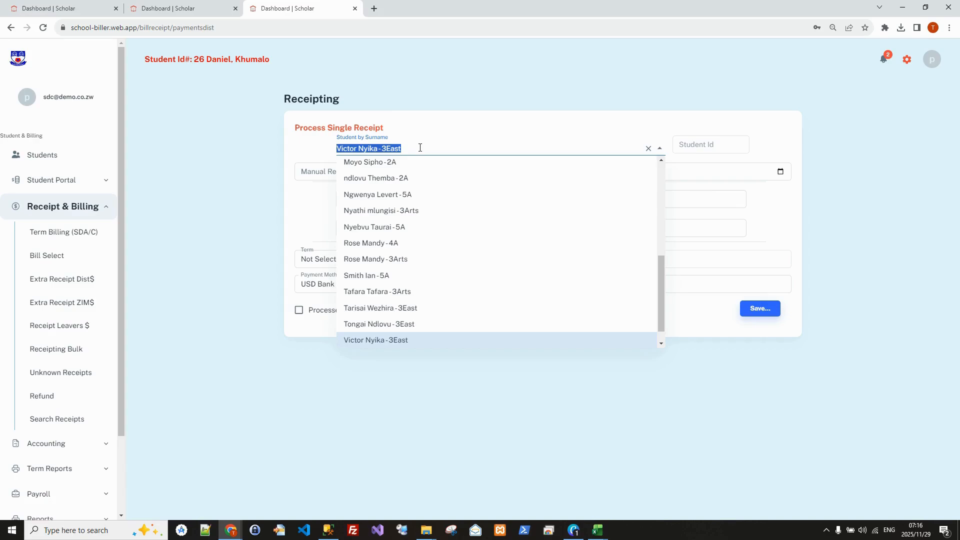
{"action": "left_click", "coordinate": [306, 145]}
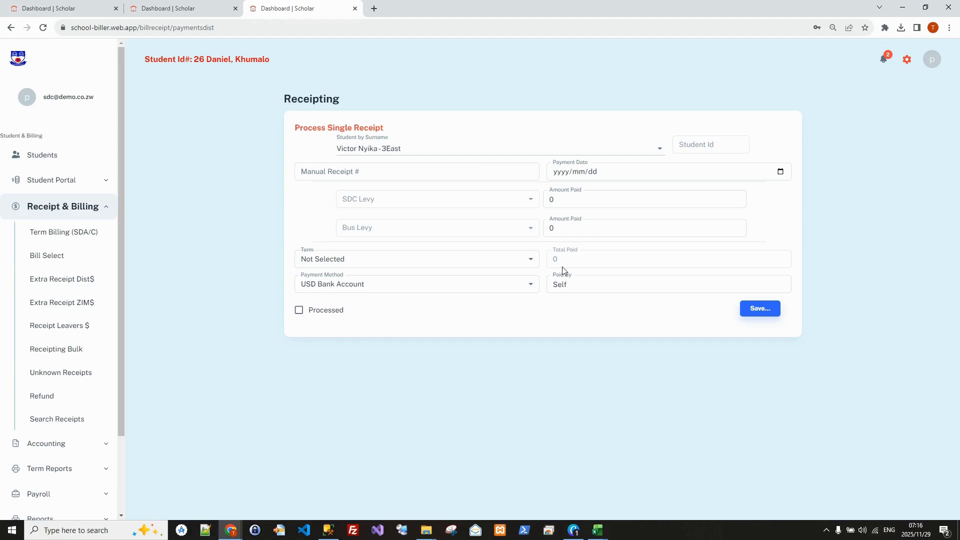
{"action": "left_click", "coordinate": [417, 145]}
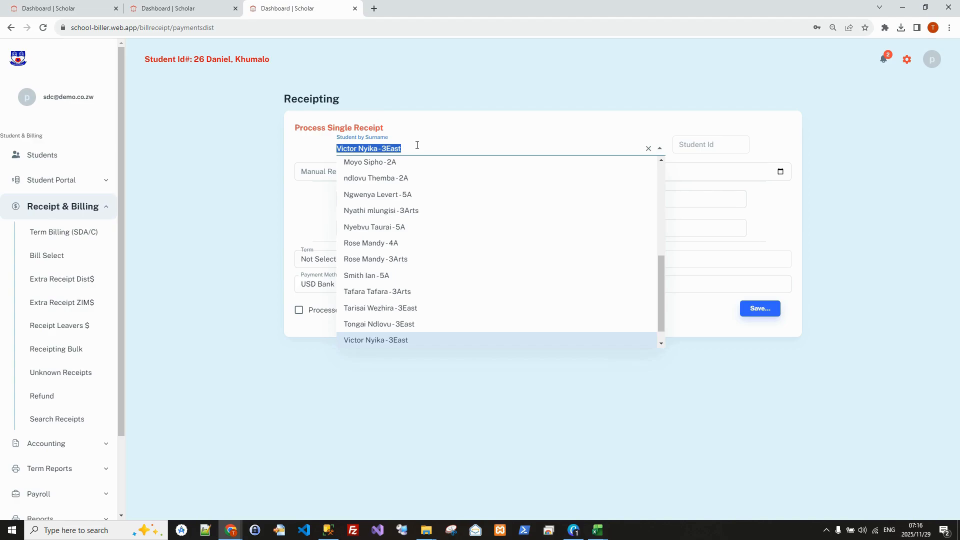
{"action": "type", "text": "Dan"}
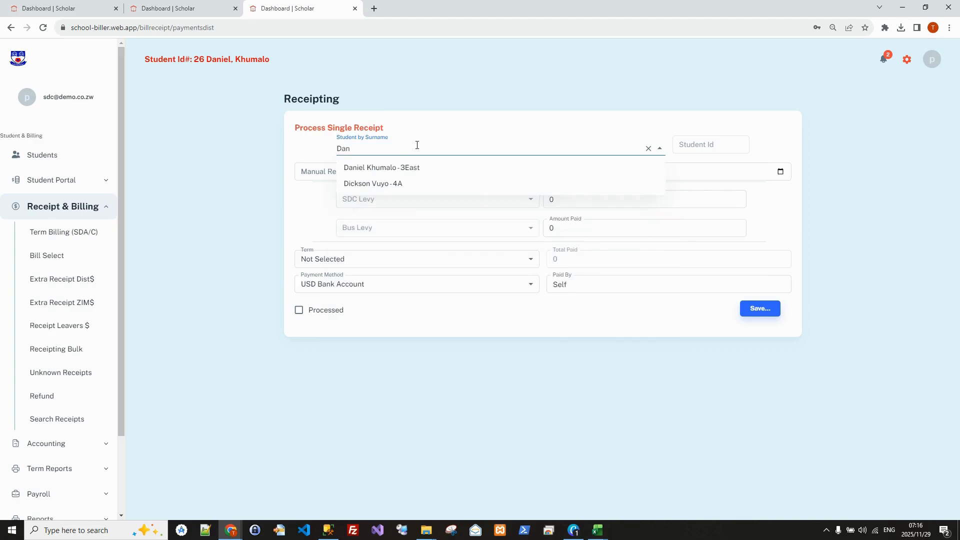
{"action": "left_click", "coordinate": [382, 169]}
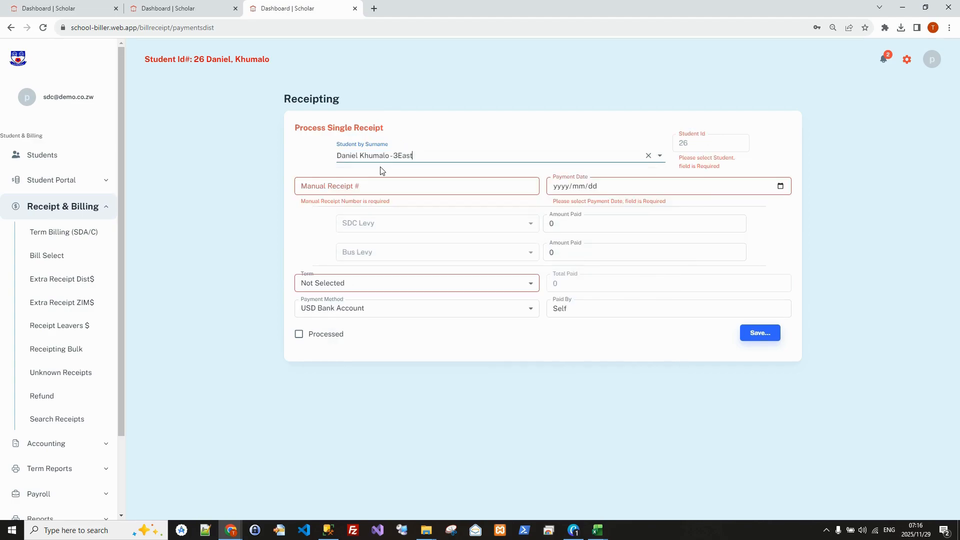
Enter manual receipt number 56002 dated 19 September 2025.
{"action": "left_click", "coordinate": [413, 184]}
{"action": "type", "text": "56002"}
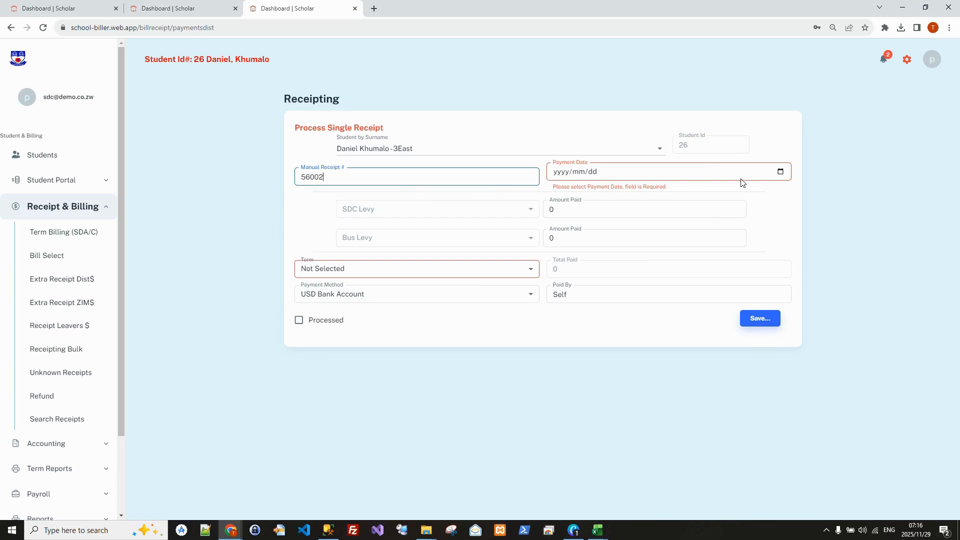
{"action": "left_click", "coordinate": [779, 175]}
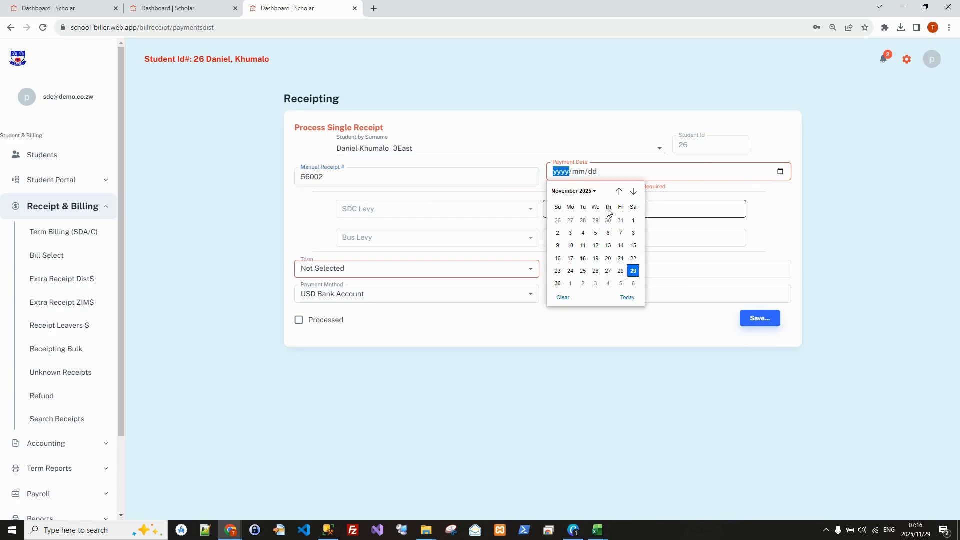
{"action": "left_click", "coordinate": [619, 191]}
{"action": "left_click", "coordinate": [618, 191]}
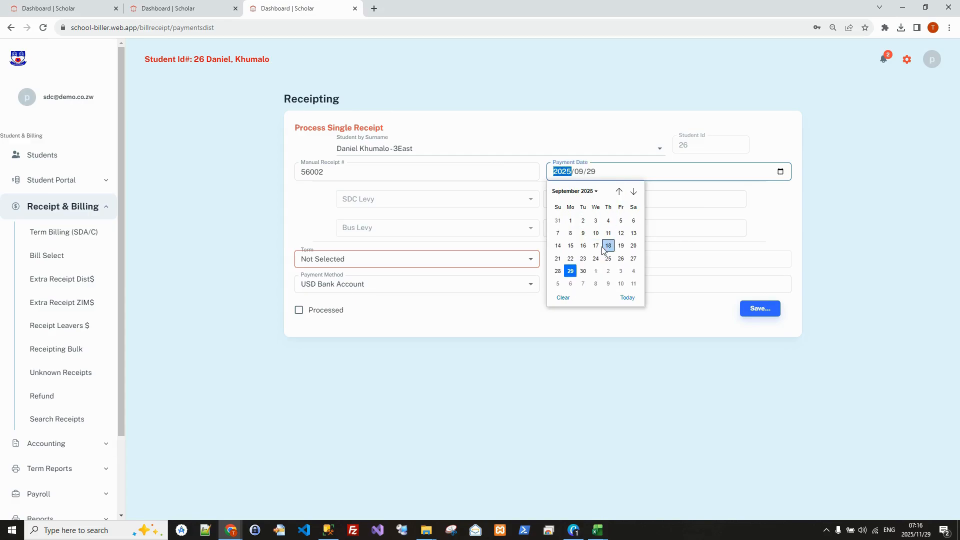
{"action": "left_click", "coordinate": [621, 246]}
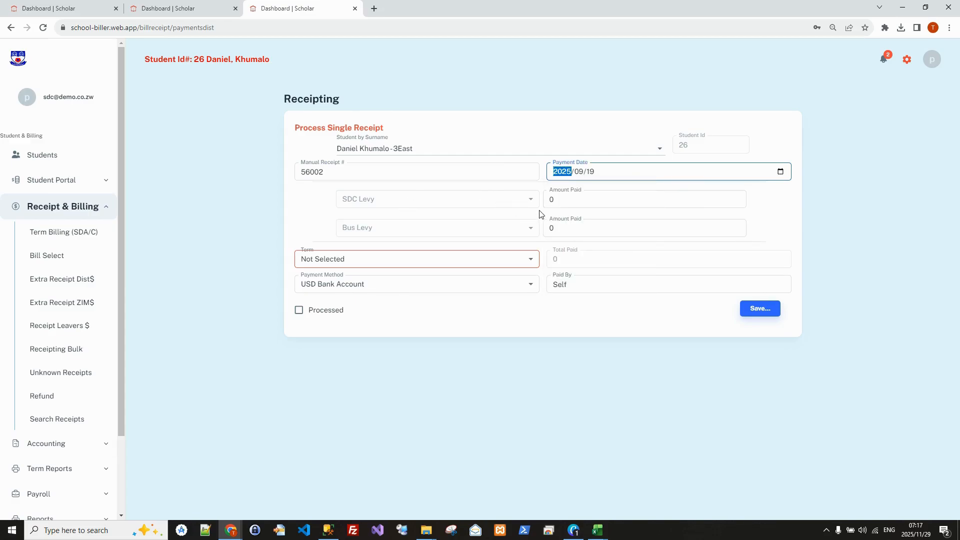
Enter 50 for SDC Levy and 15 for Bus Levy.
{"action": "left_click", "coordinate": [566, 199]}
{"action": "double_click", "coordinate": [567, 198]}
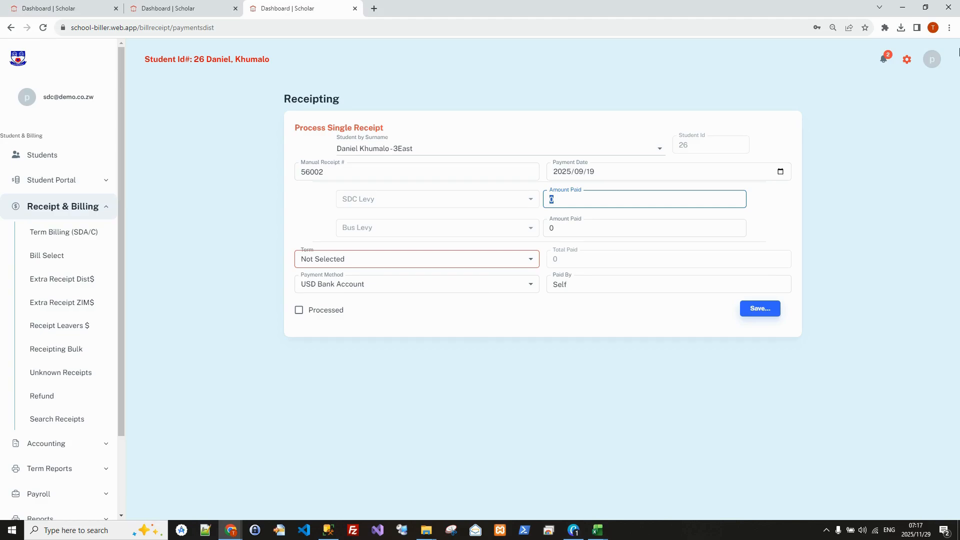
{"action": "type", "text": "50"}
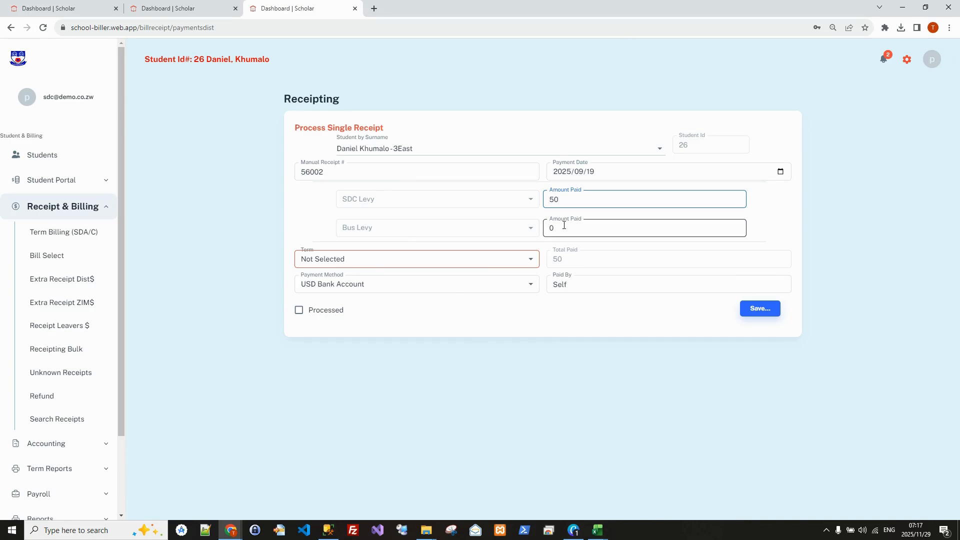
{"action": "left_click_drag", "start_coordinate": [566, 228], "coordinate": [531, 231]}
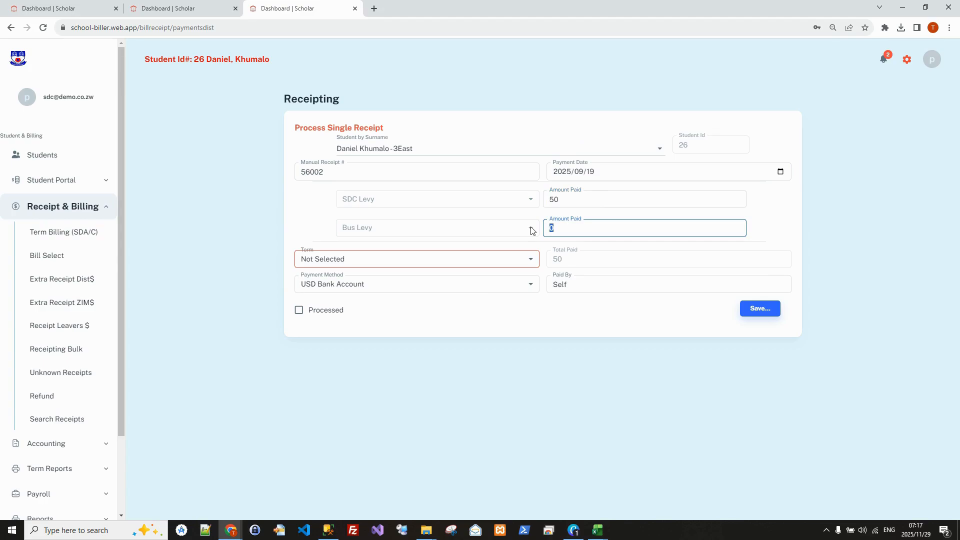
{"action": "type", "text": "15"}
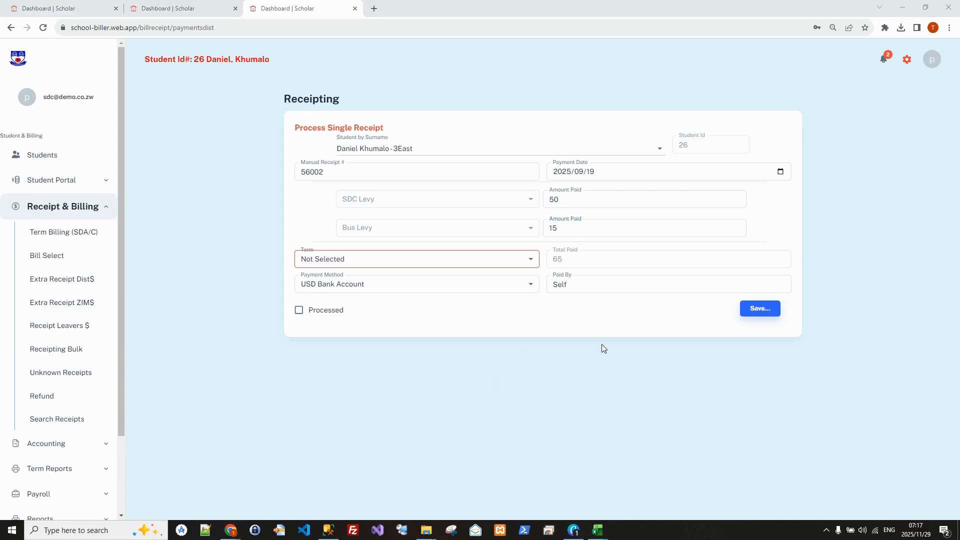
Choose 3rd Term 2025 and save the receipt.
{"action": "left_click", "coordinate": [527, 256]}
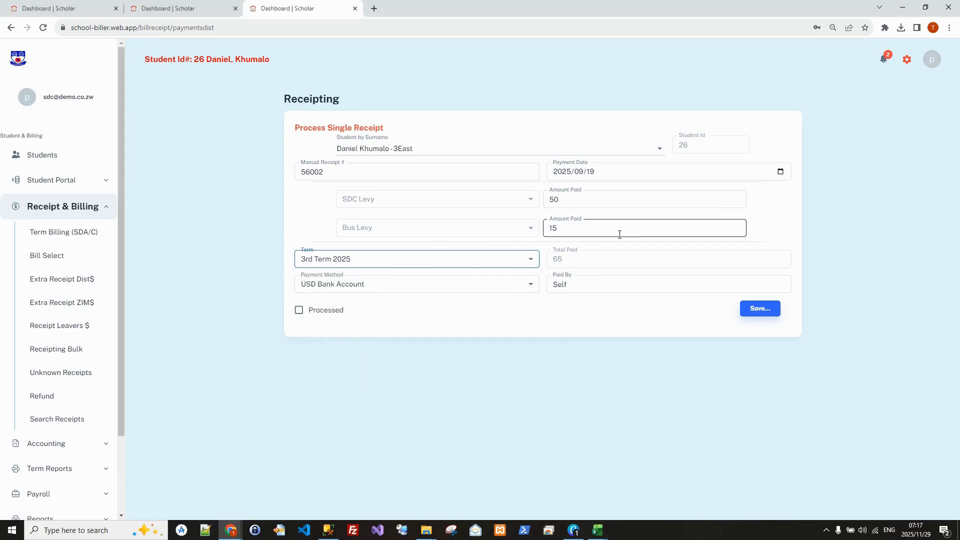
{"action": "left_click", "coordinate": [754, 309]}
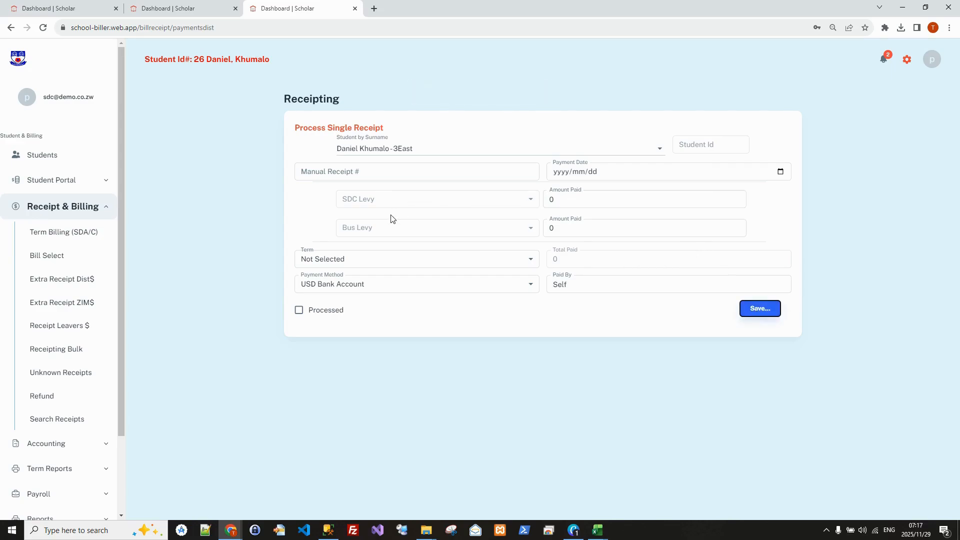
{"action": "left_click", "coordinate": [48, 159]}
Find student 26 by surname and check SDA credits of 50 and 15 from receipt 56002.
{"action": "left_click", "coordinate": [367, 122]}
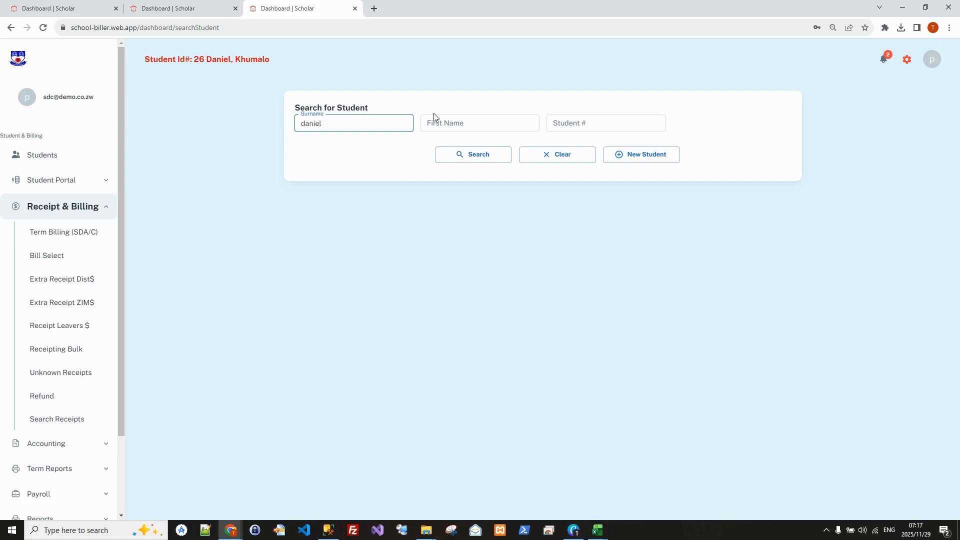
{"action": "left_click", "coordinate": [476, 155]}
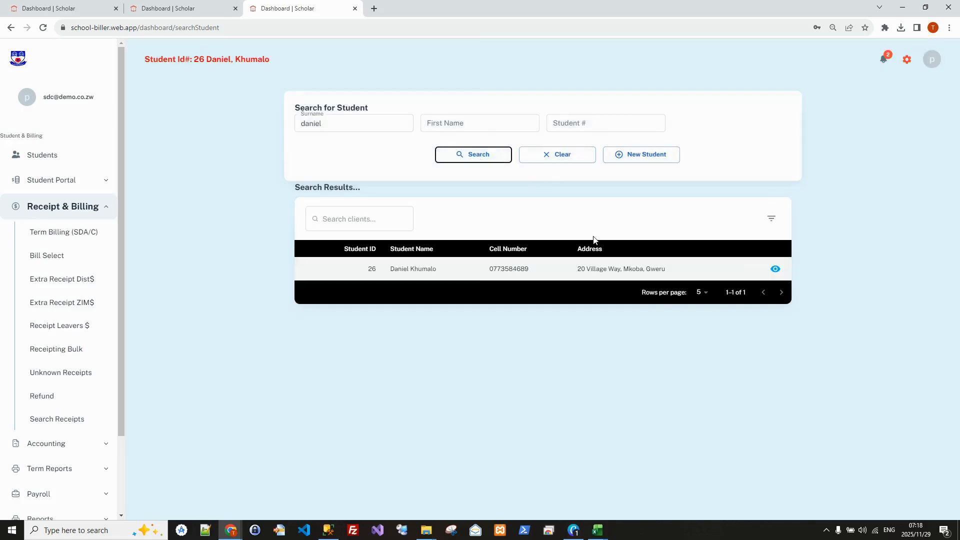
{"action": "left_click", "coordinate": [775, 269]}
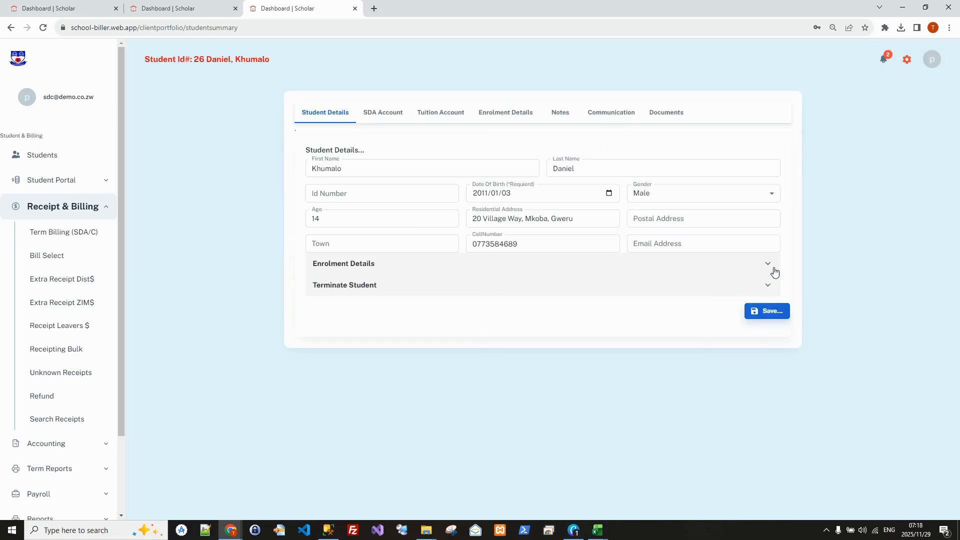
{"action": "left_click", "coordinate": [378, 115]}
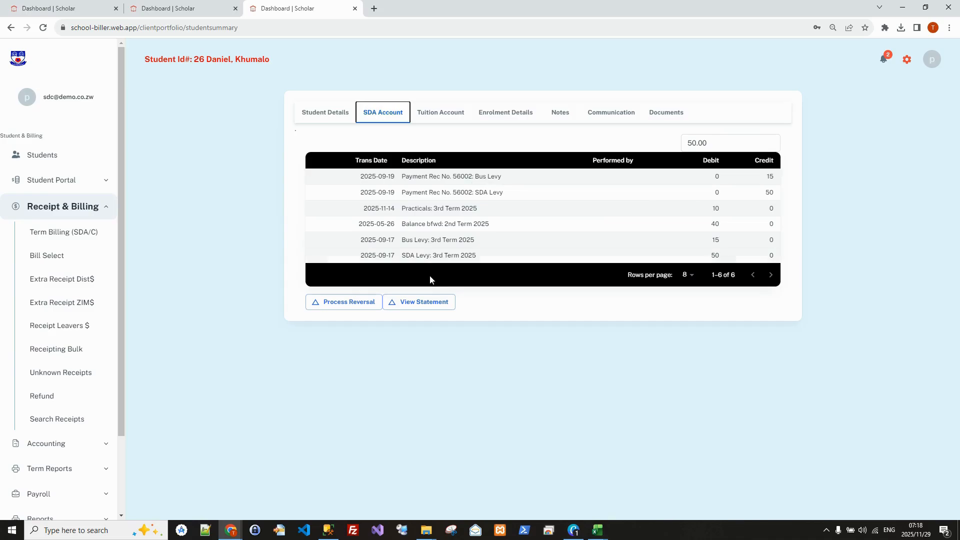
{"action": "left_click", "coordinate": [421, 303]}
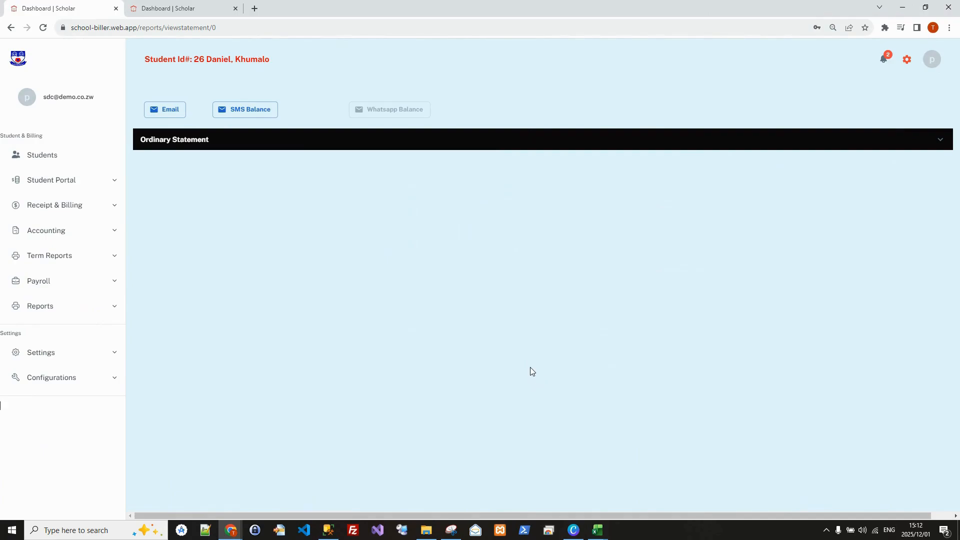
Show the eStatement with both payments and 50.00 balance, then bring enrolmenttemplate.xlsx forward.
{"action": "left_click", "coordinate": [194, 148]}
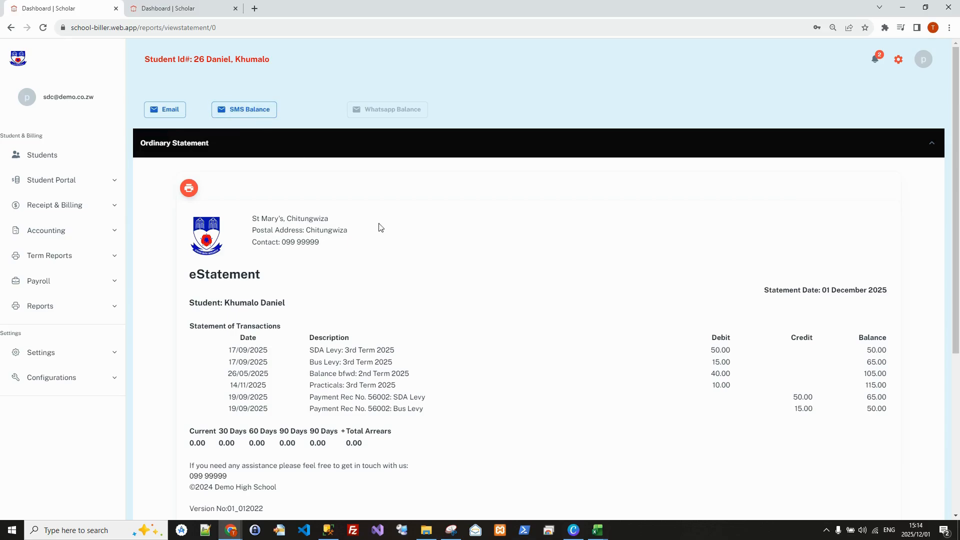
{"action": "left_click", "coordinate": [597, 530]}
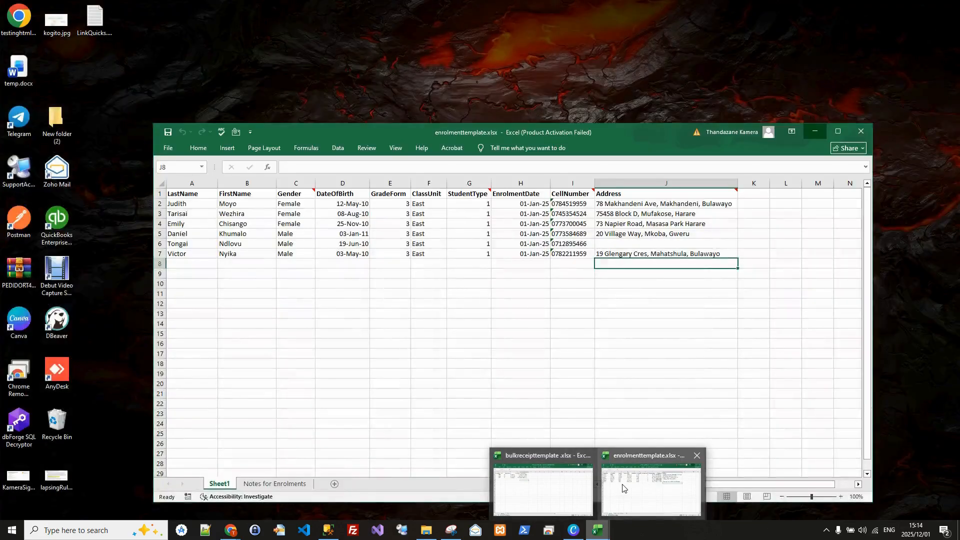
{"action": "left_click", "coordinate": [623, 488]}
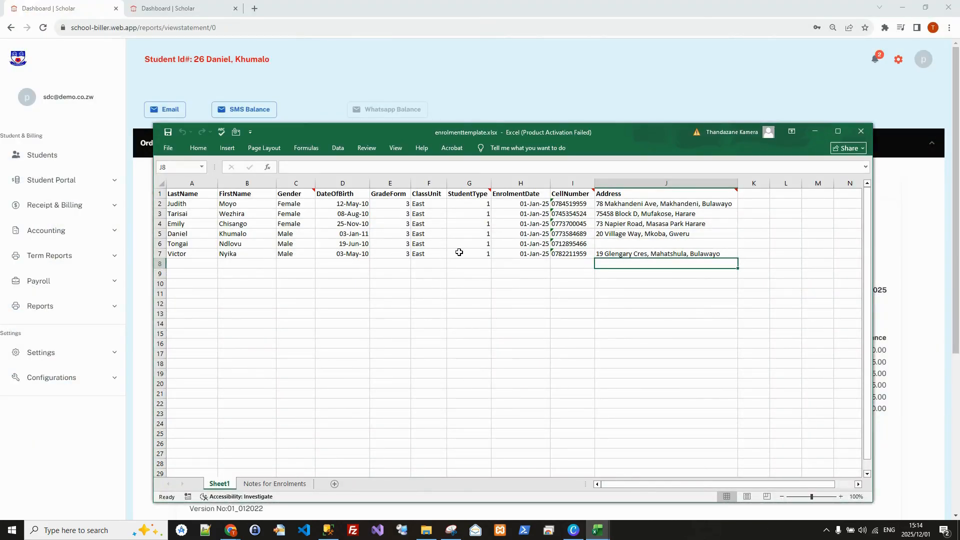
Minimize Excel and open student 28's record via surname search.
{"action": "left_click", "coordinate": [815, 131]}
{"action": "left_click", "coordinate": [58, 157]}
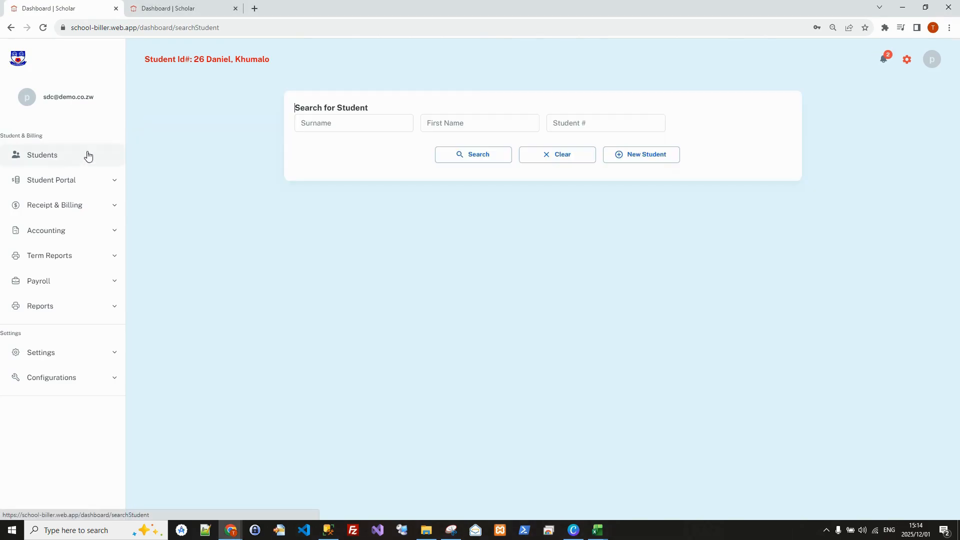
{"action": "left_click", "coordinate": [322, 122]}
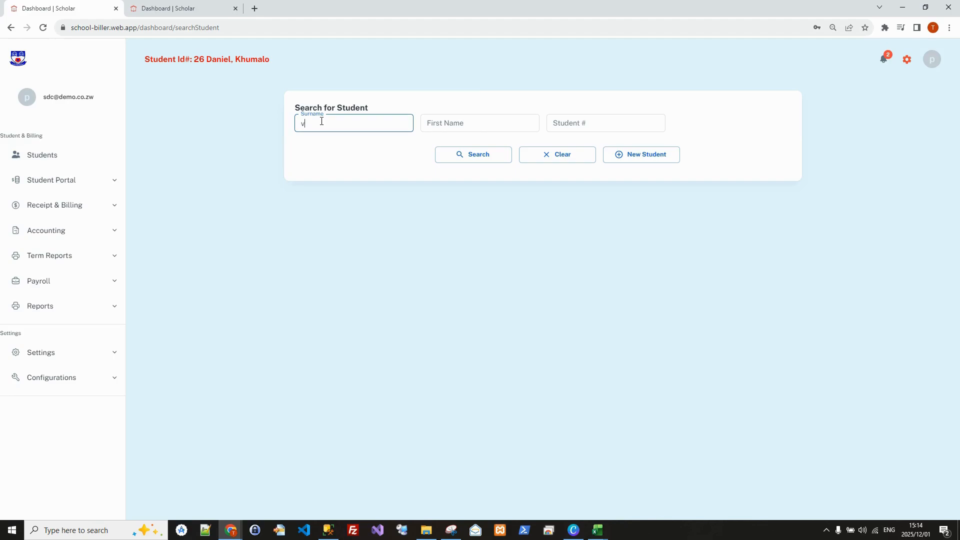
{"action": "type", "text": "victor"}
{"action": "key", "text": "Return"}
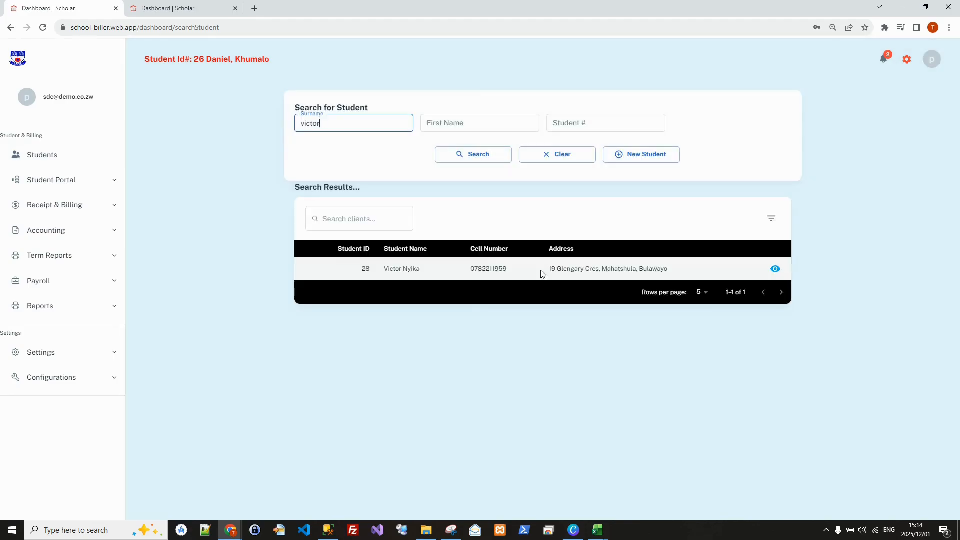
{"action": "left_click", "coordinate": [774, 269]}
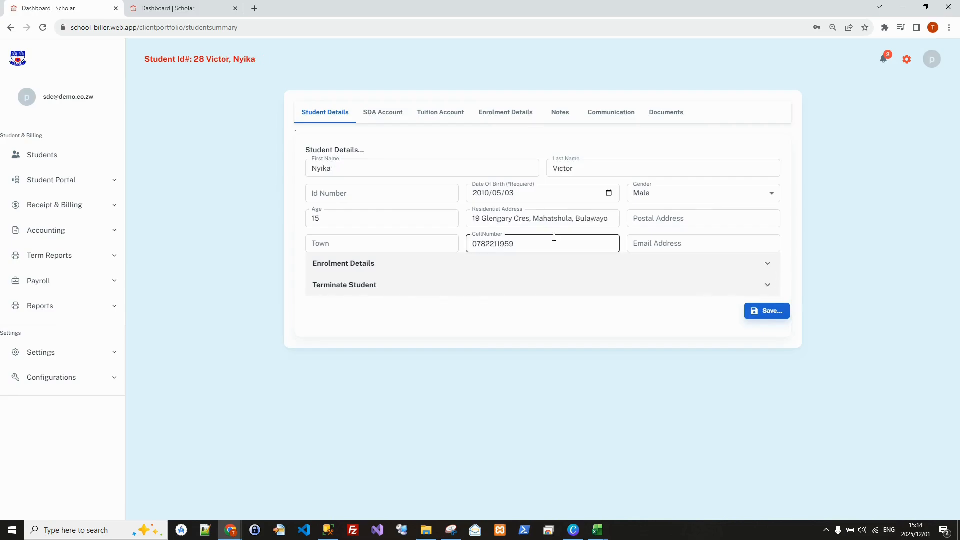
Check the SDA account at -39.00 and the empty tuition account, then open the statement.
{"action": "left_click", "coordinate": [373, 113]}
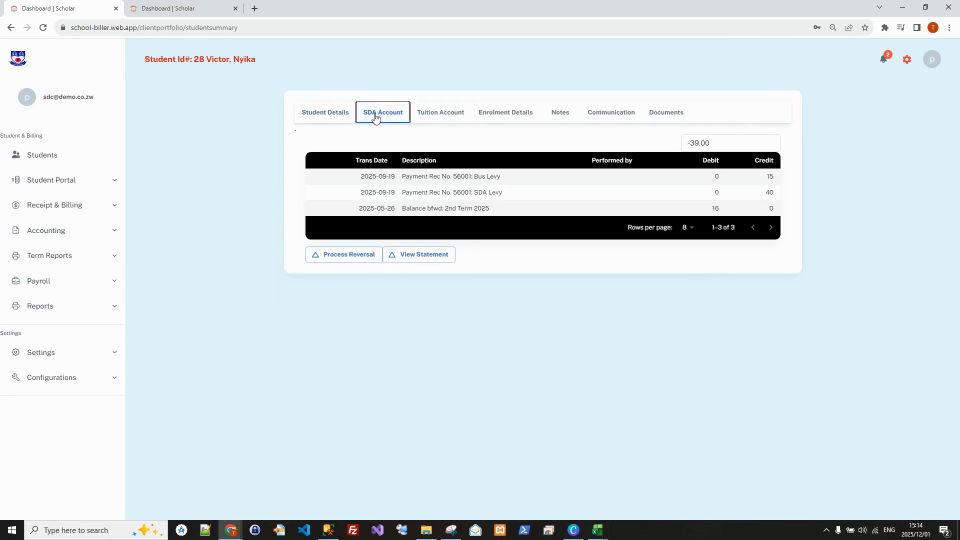
{"action": "left_click", "coordinate": [438, 113]}
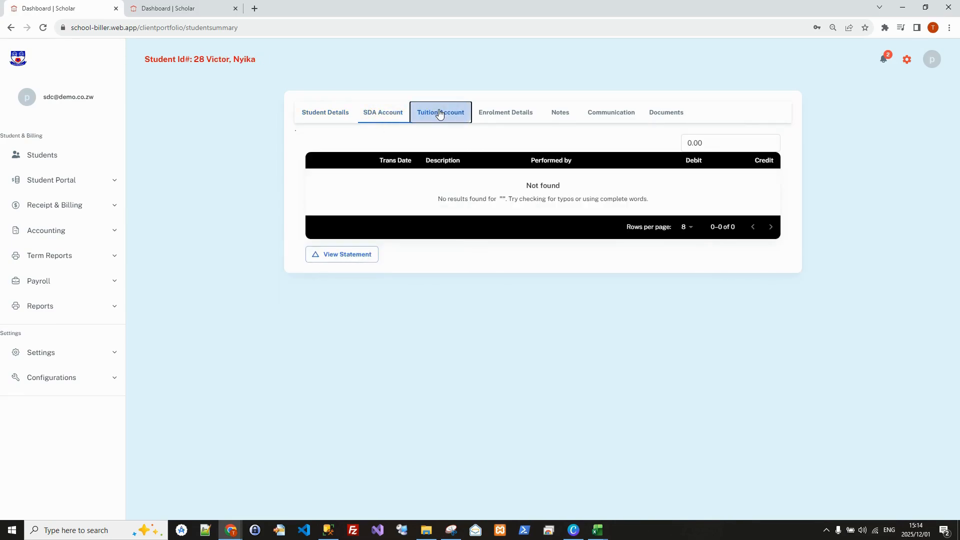
{"action": "left_click", "coordinate": [377, 114]}
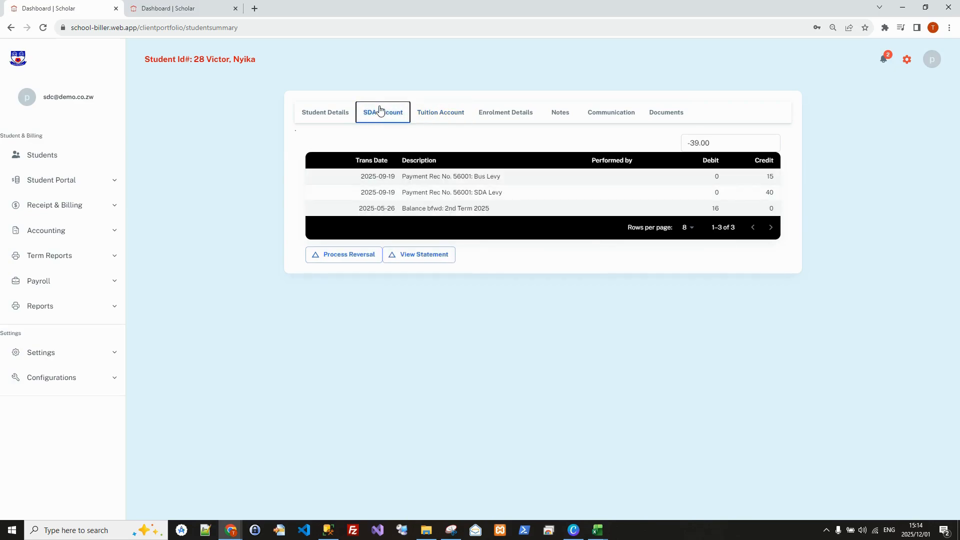
{"action": "left_click", "coordinate": [418, 248]}
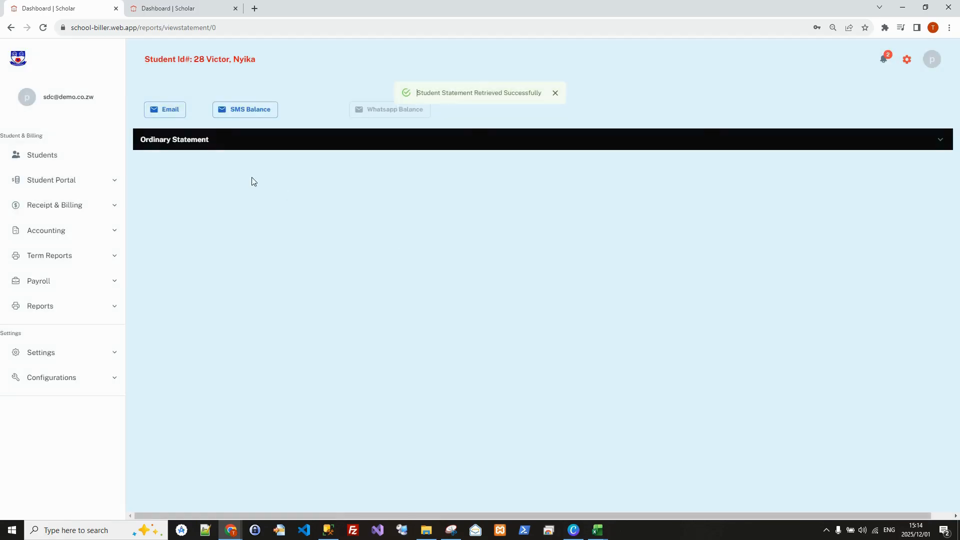
Expand the eStatement ending at -39.00 and SMS that balance to the parent.
{"action": "left_click", "coordinate": [184, 140]}
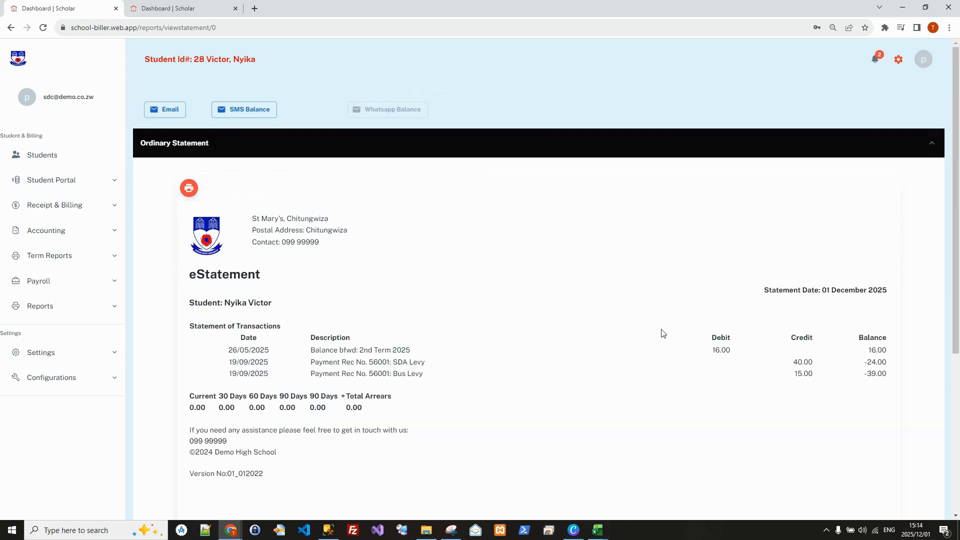
{"action": "left_click", "coordinate": [240, 110]}
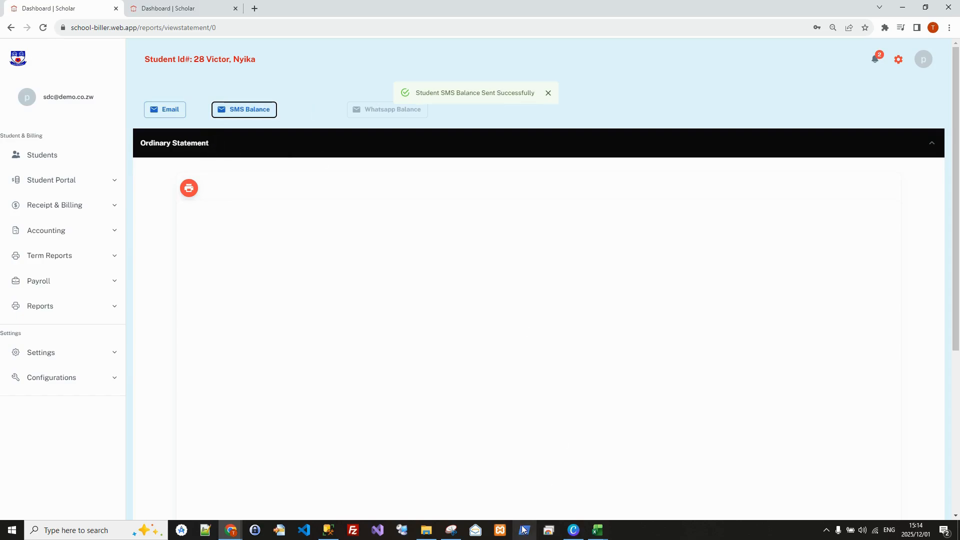
{"action": "left_click", "coordinate": [451, 530]}
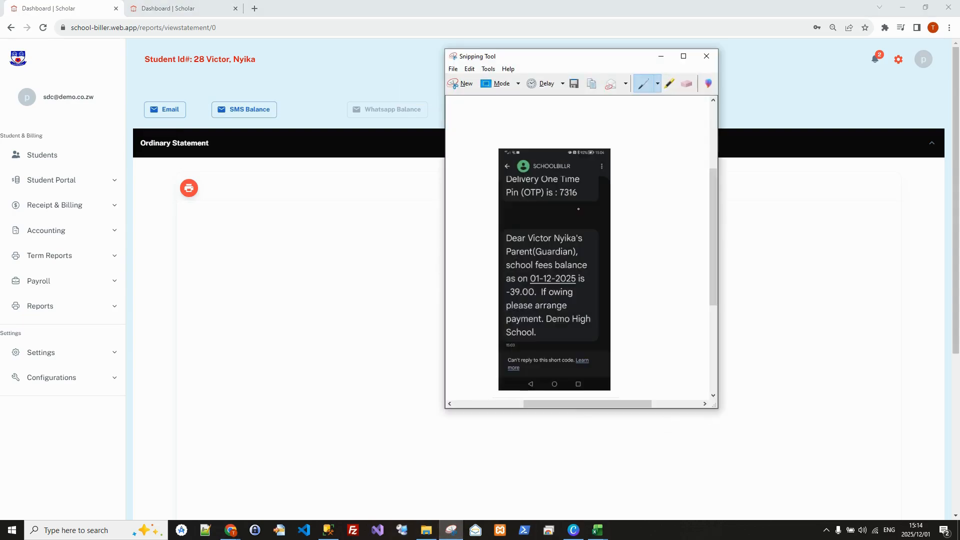
{"action": "left_click_drag", "start_coordinate": [556, 67], "coordinate": [589, 60]}
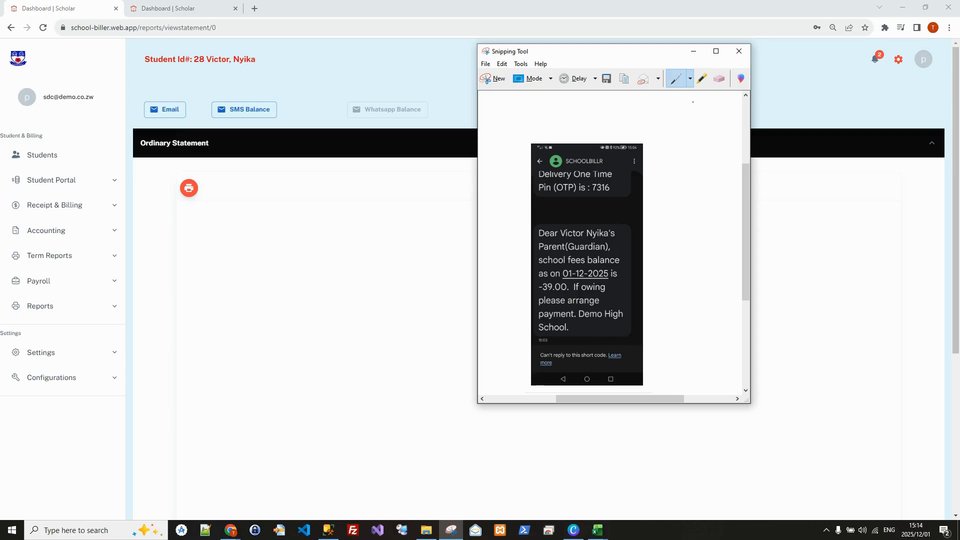
{"action": "left_click", "coordinate": [695, 52]}
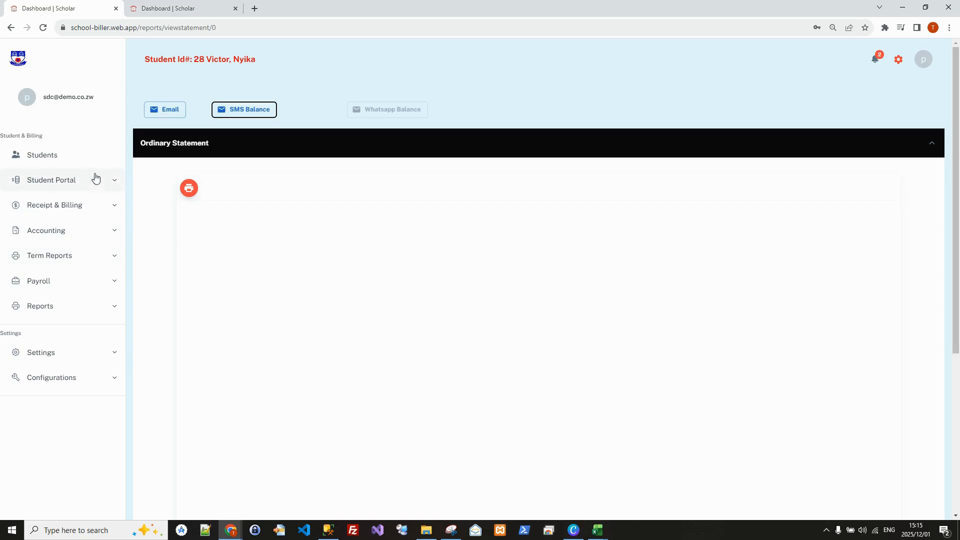
Return to student 26's record and confirm the tuition account is empty at 0.00.
{"action": "left_click", "coordinate": [67, 163]}
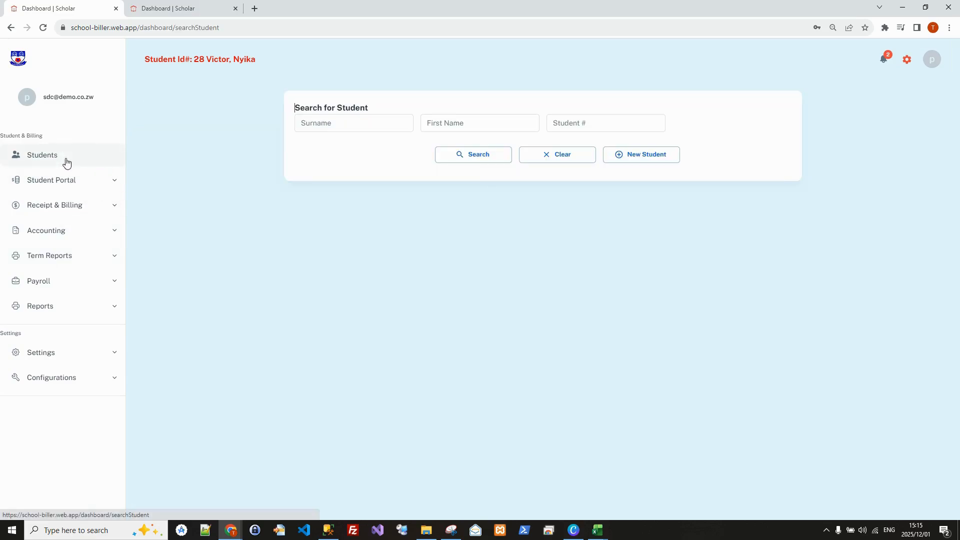
{"action": "left_click", "coordinate": [52, 212]}
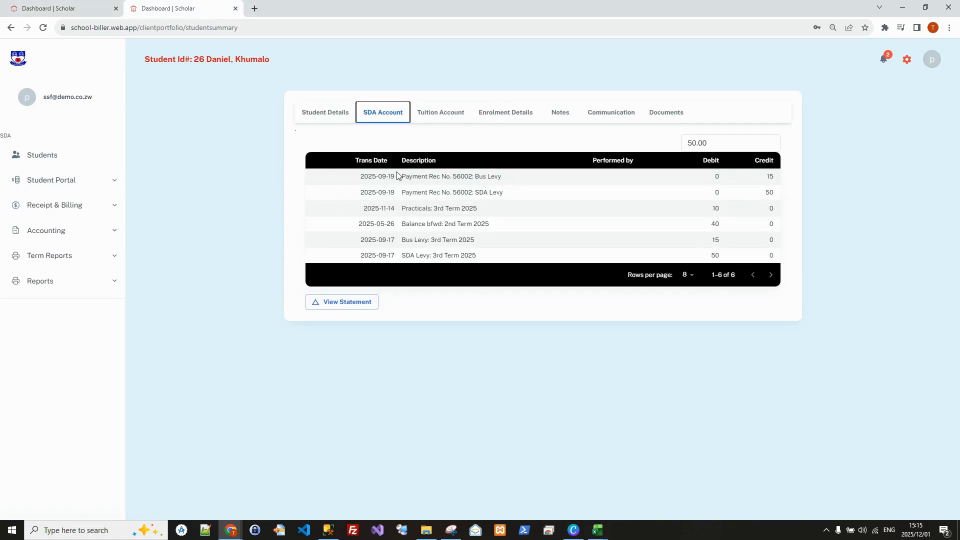
{"action": "left_click", "coordinate": [433, 114]}
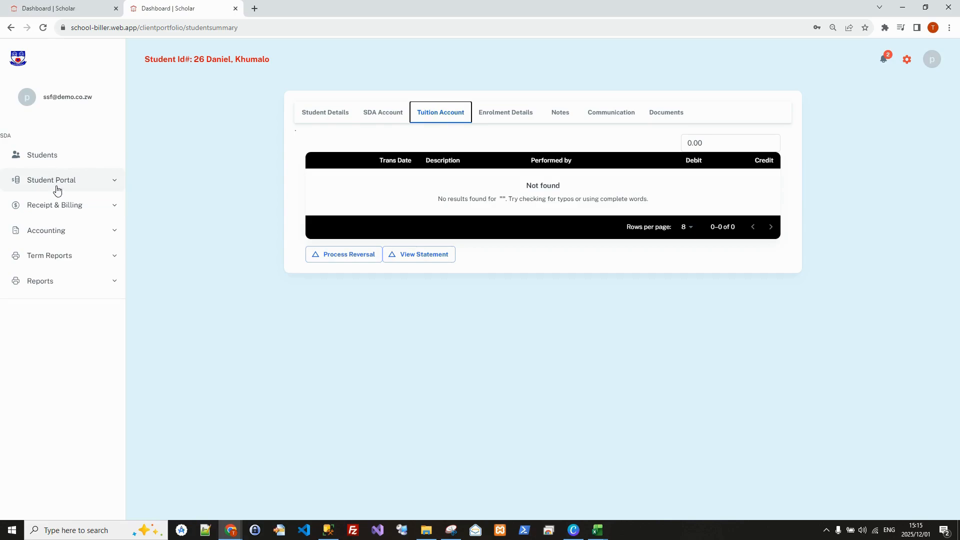
{"action": "left_click", "coordinate": [70, 206]}
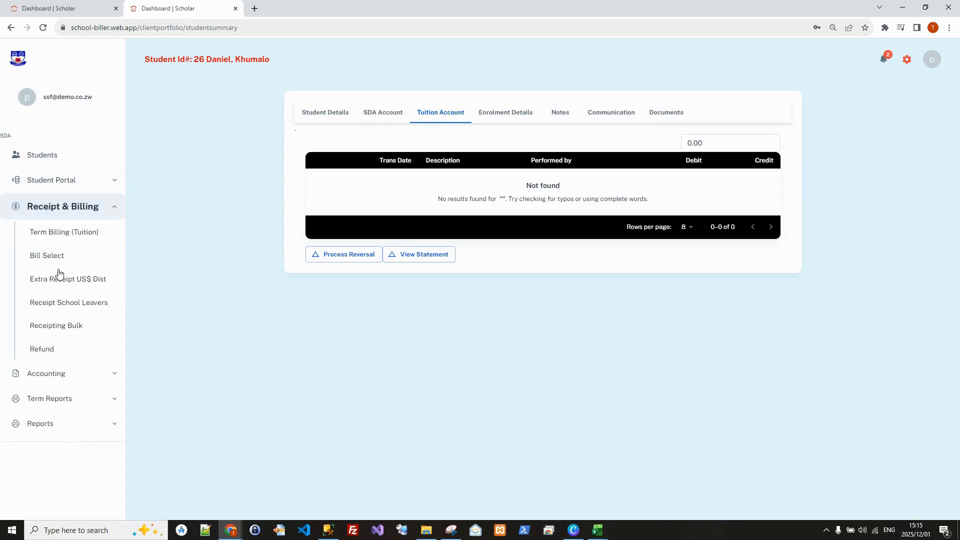
On Bill Select, choose the 3East student and enter a bill amount of 15.
{"action": "left_click", "coordinate": [42, 257]}
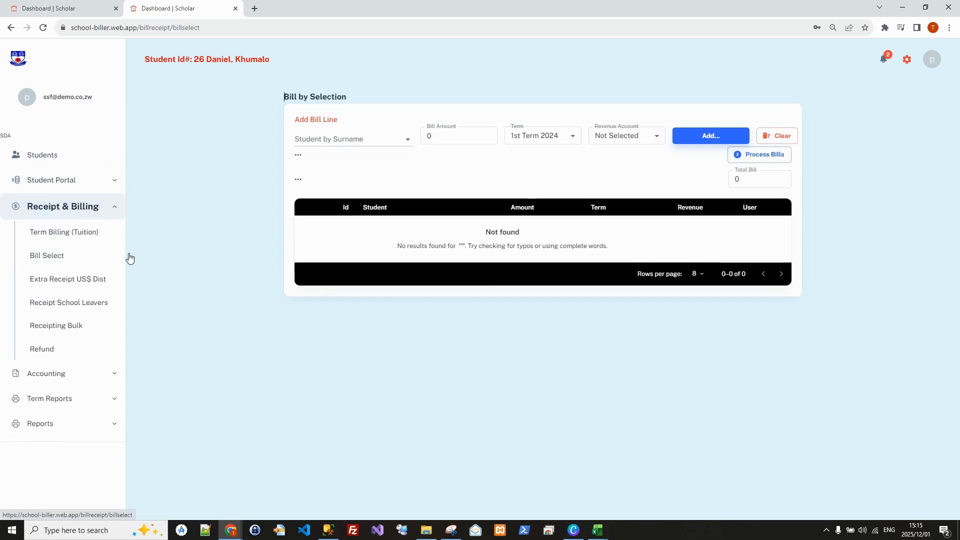
{"action": "left_click", "coordinate": [408, 143]}
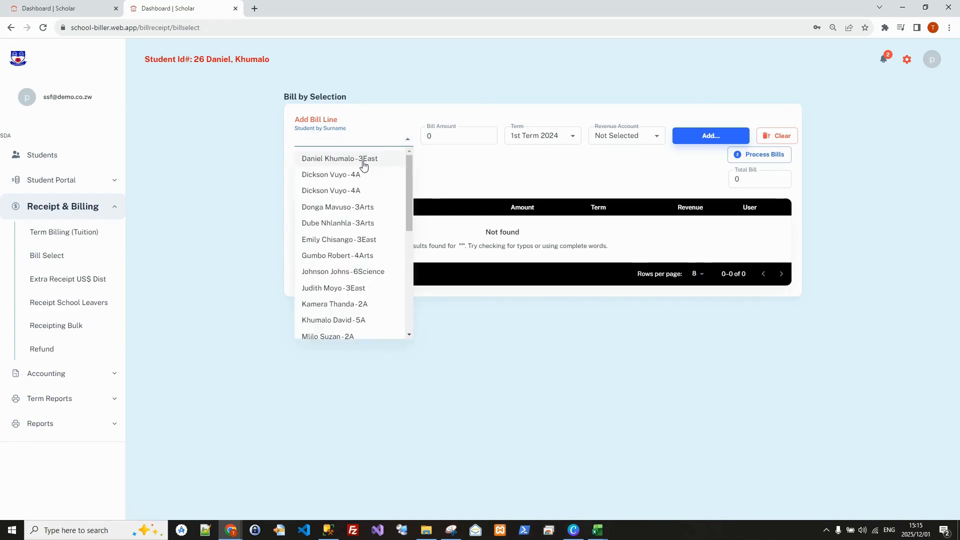
{"action": "type", "text": "d"}
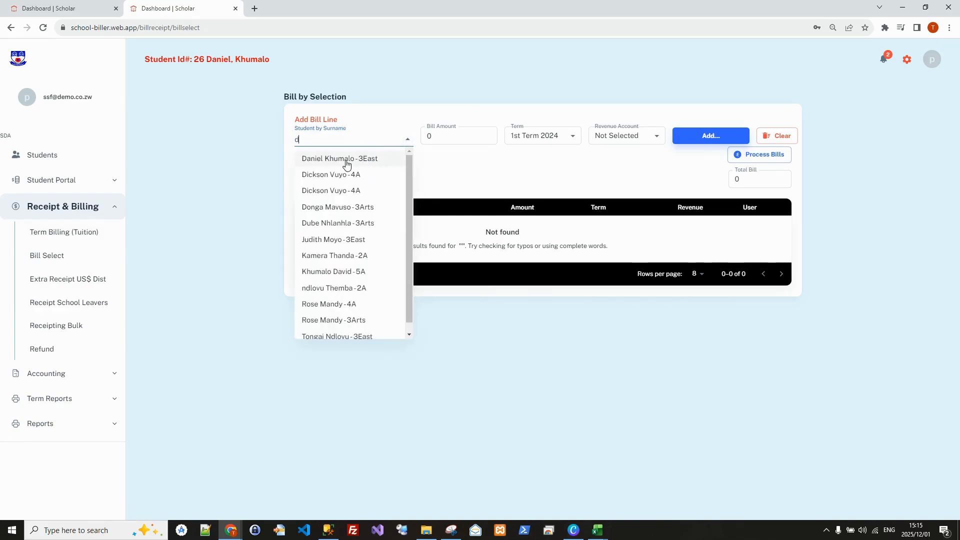
{"action": "left_click", "coordinate": [347, 159]}
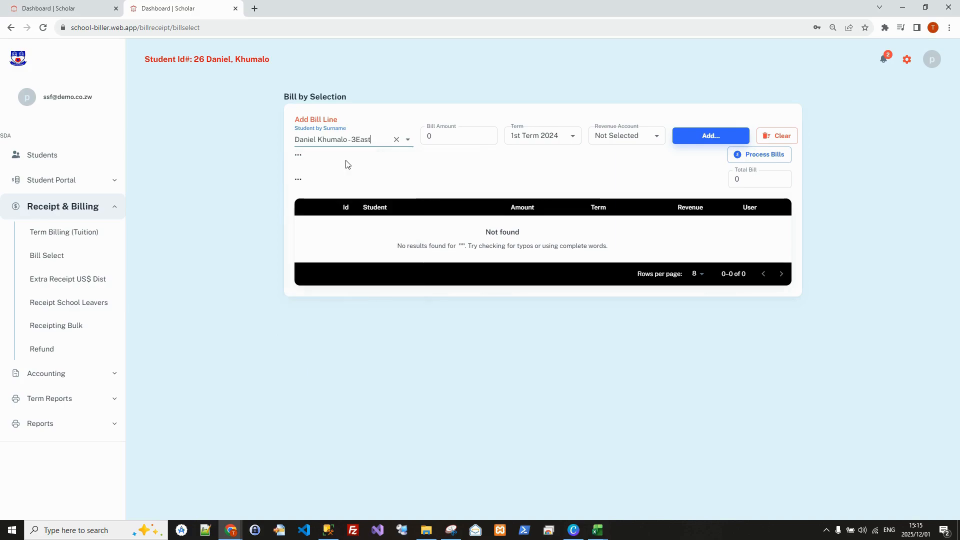
{"action": "left_click", "coordinate": [452, 136]}
{"action": "key", "text": "ctrl+a"}
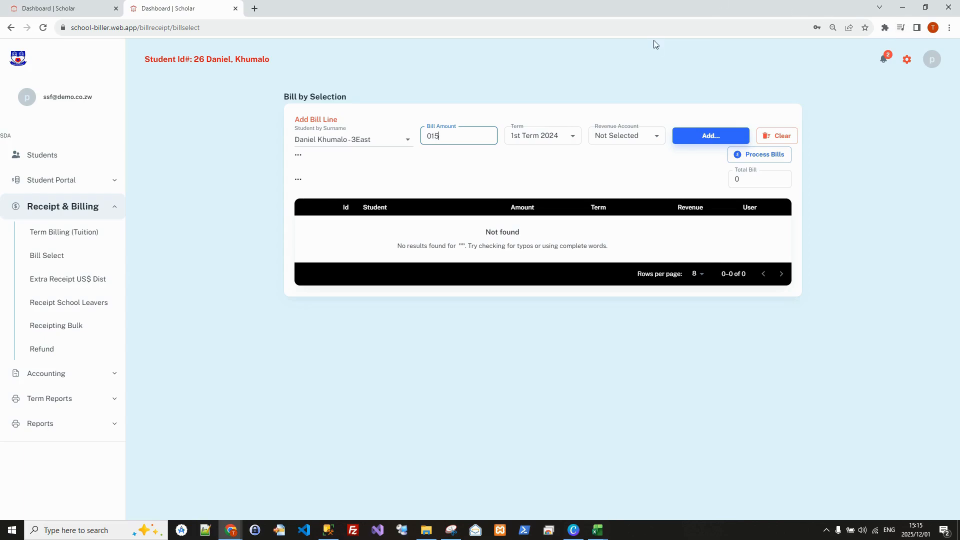
{"action": "left_click_drag", "start_coordinate": [473, 134], "coordinate": [419, 139]}
{"action": "type", "text": "1"}
{"action": "left_click", "coordinate": [483, 385]}
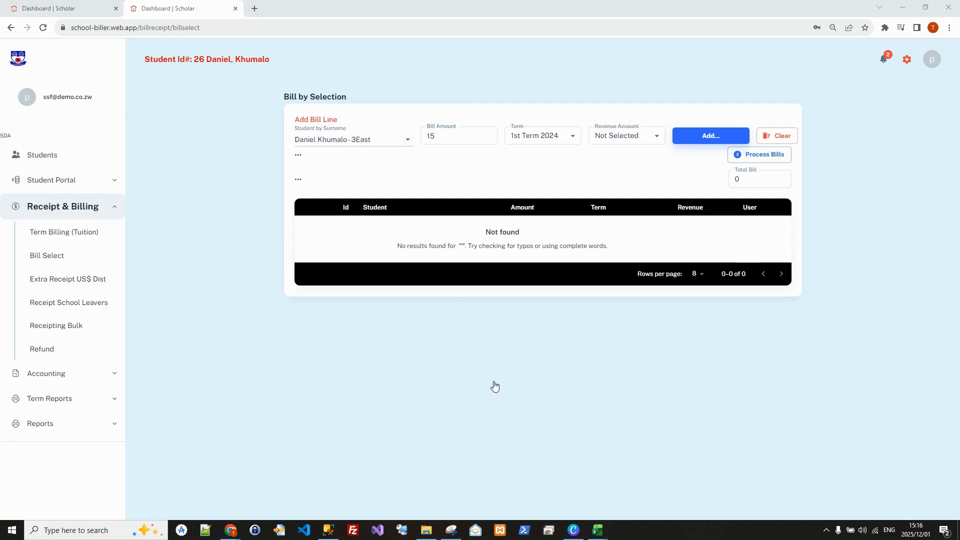
Set 2nd Term 2025 and Balance bfwd, add the bill line, and process the bills.
{"action": "left_click", "coordinate": [570, 138]}
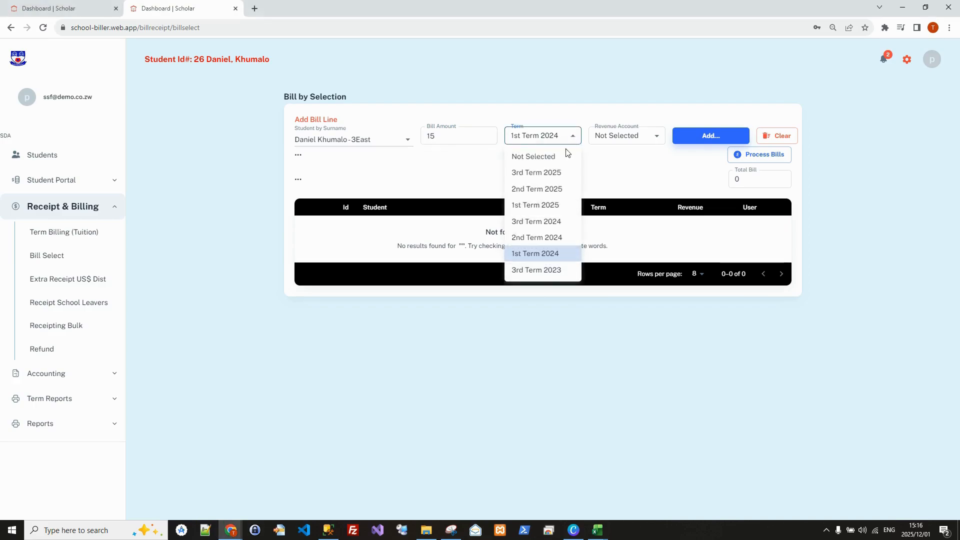
{"action": "left_click", "coordinate": [536, 188]}
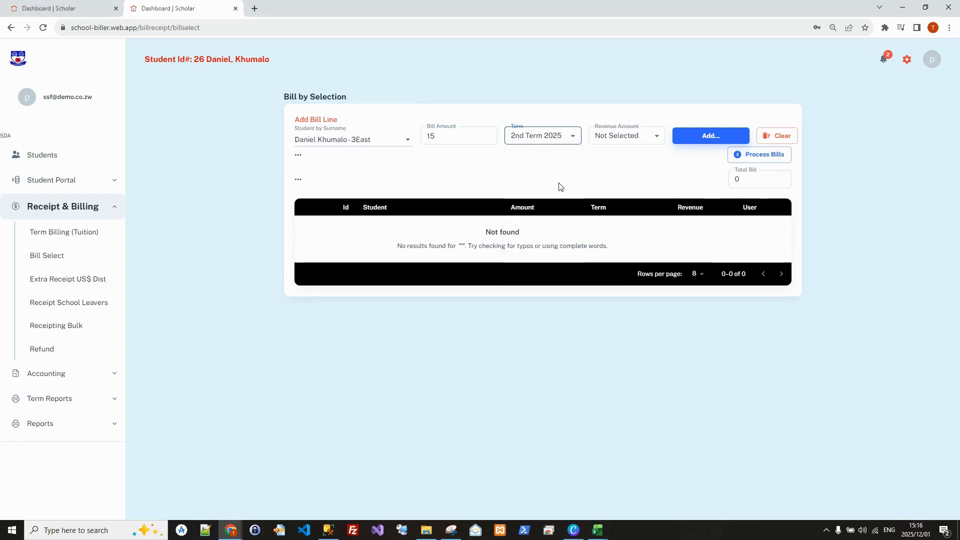
{"action": "left_click", "coordinate": [658, 140]}
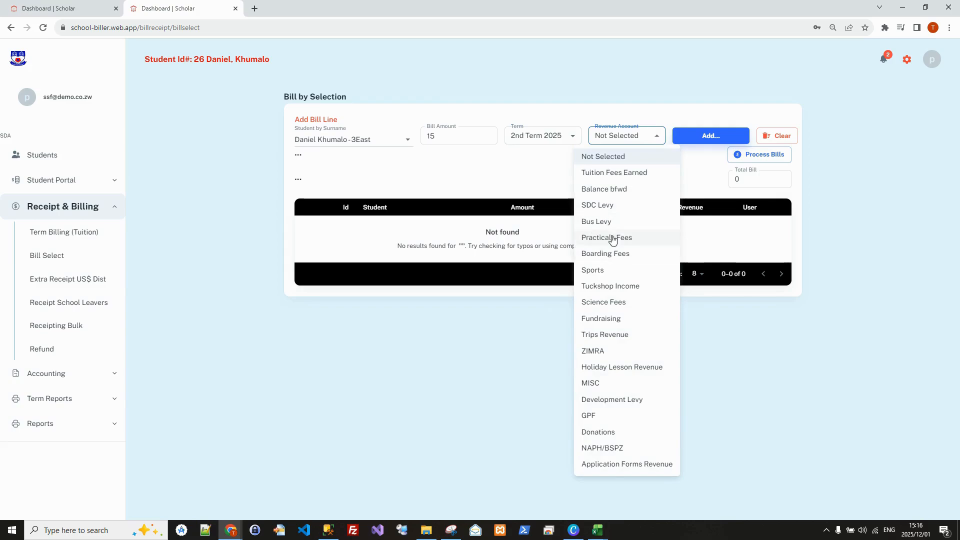
{"action": "left_click", "coordinate": [603, 190]}
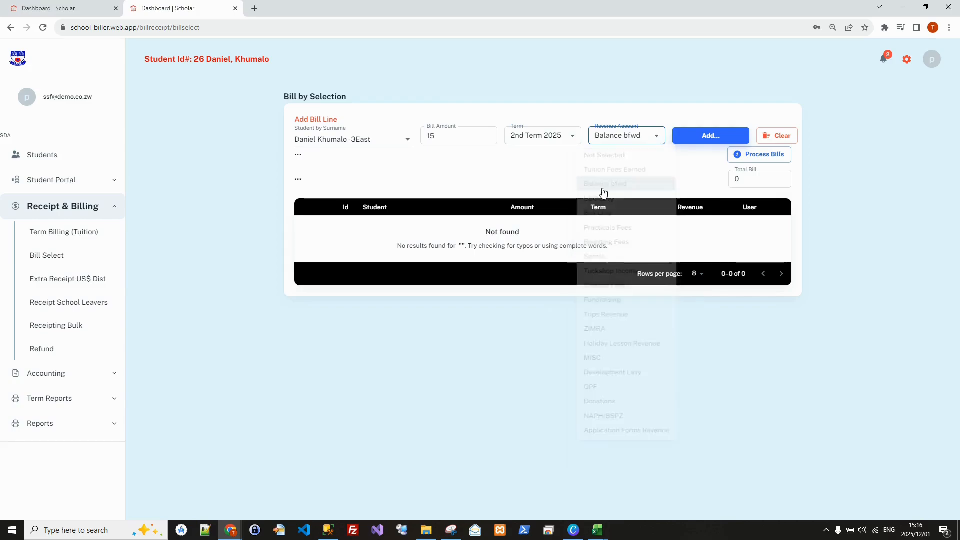
{"action": "left_click", "coordinate": [713, 136]}
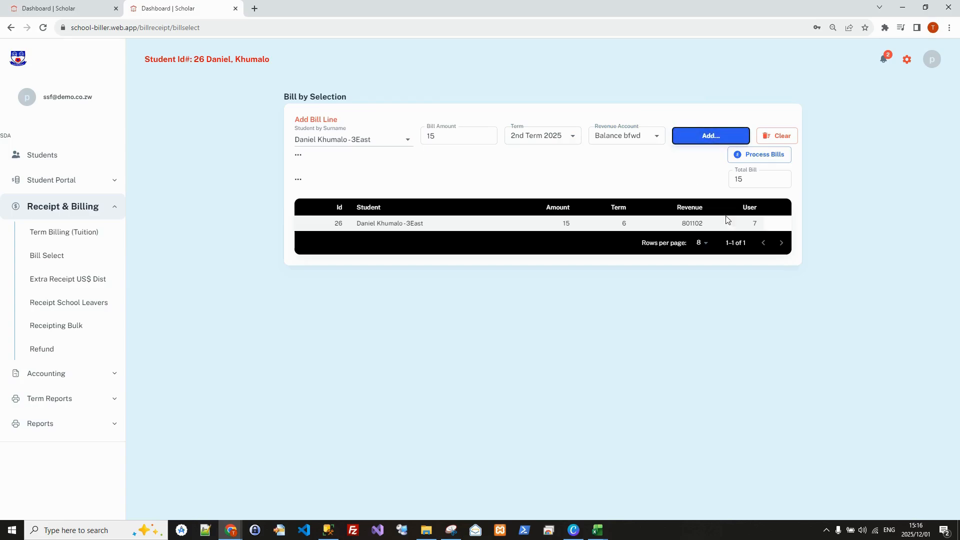
{"action": "left_click", "coordinate": [761, 155]}
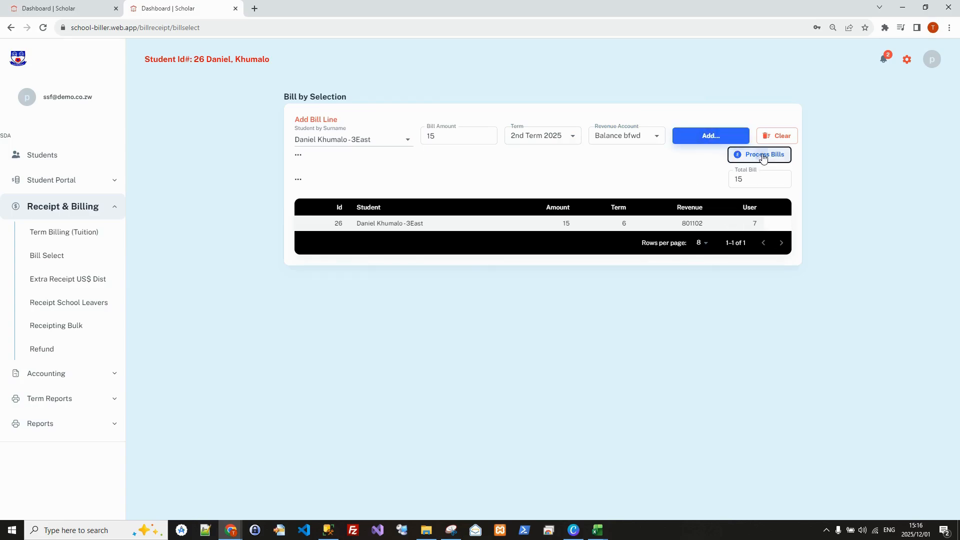
{"action": "left_click", "coordinate": [501, 308]}
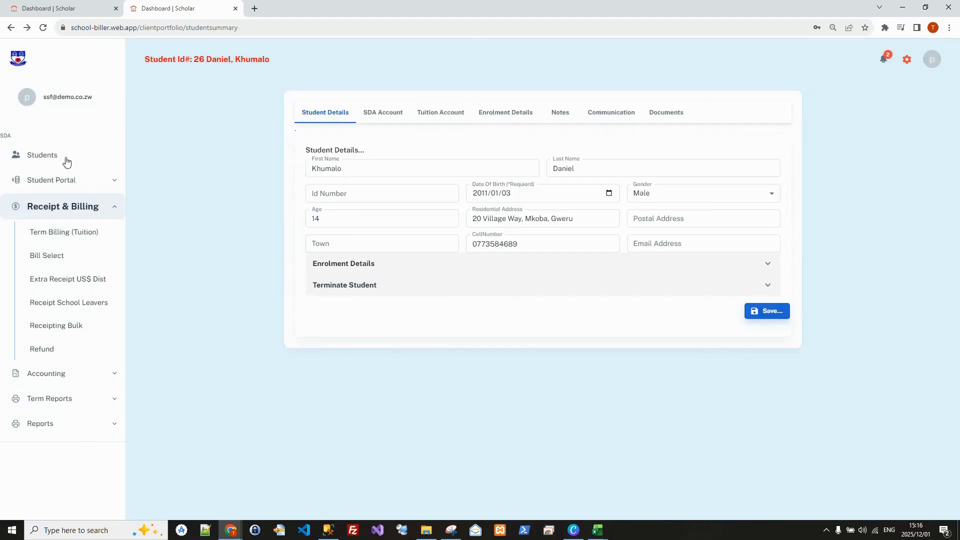
Review the tuition account, check the SDA account, and return to the 15.00 tuition balance.
{"action": "left_click", "coordinate": [439, 112]}
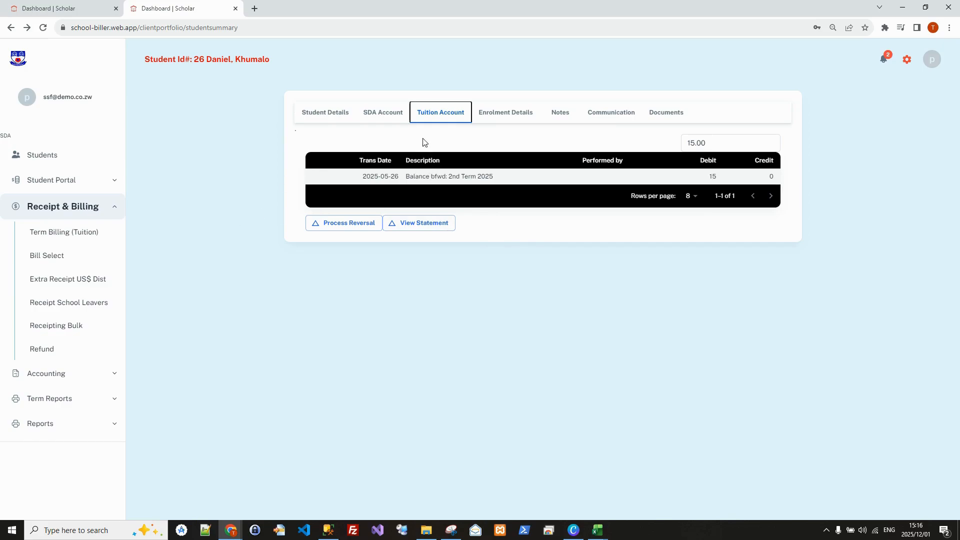
{"action": "left_click", "coordinate": [372, 116]}
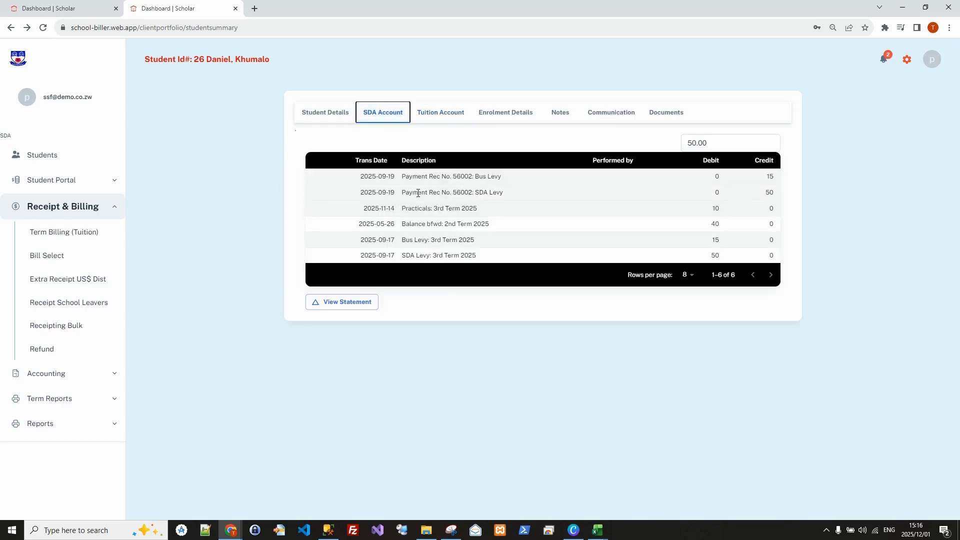
{"action": "left_click", "coordinate": [435, 113]}
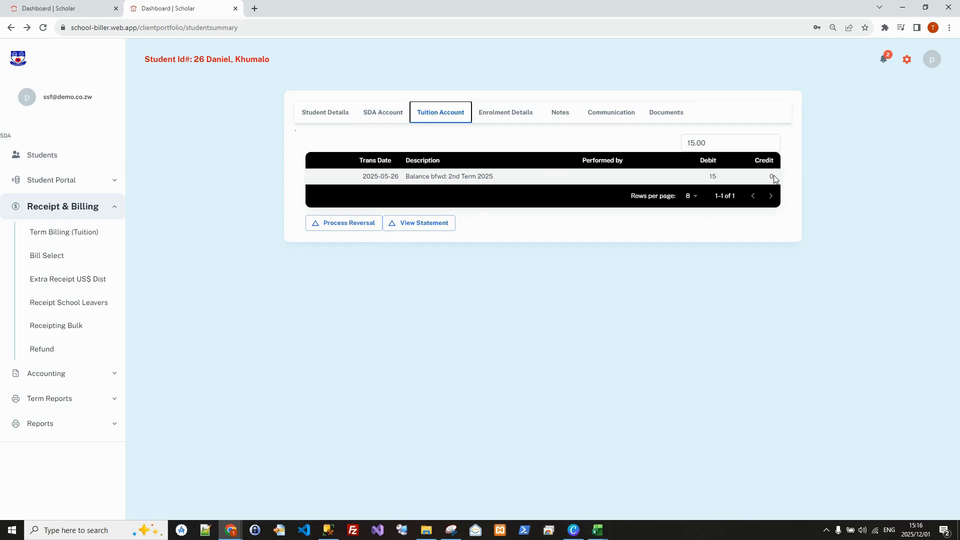
On Extra Receipt US$ Dist, choose the student, enter the receipt number, and date it 2025/12/01.
{"action": "left_click", "coordinate": [51, 284]}
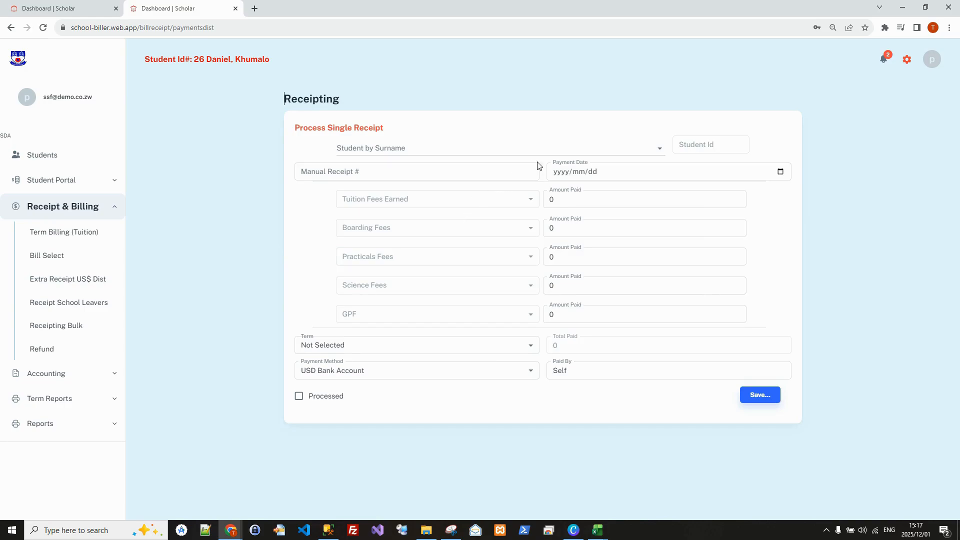
{"action": "left_click", "coordinate": [547, 147]}
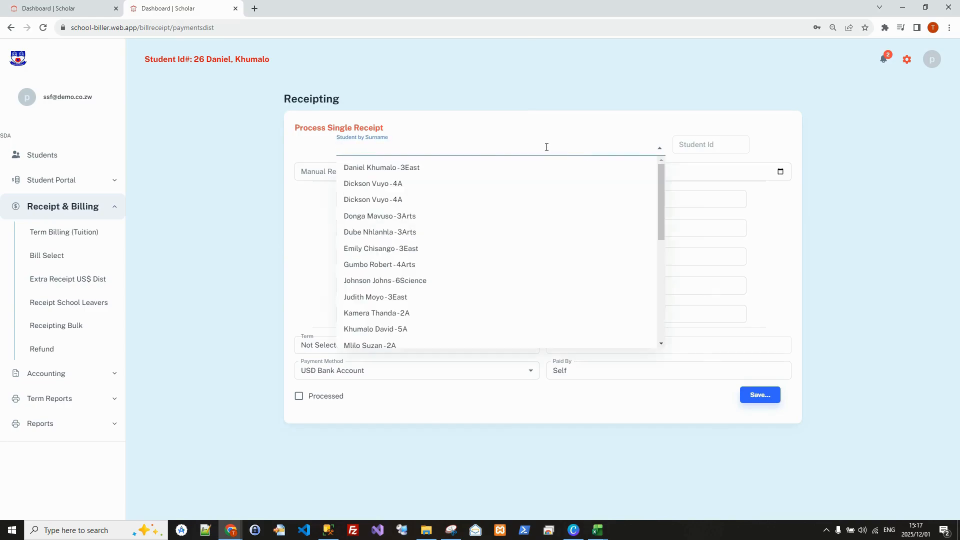
{"action": "type", "text": "d"}
{"action": "left_click", "coordinate": [408, 167]}
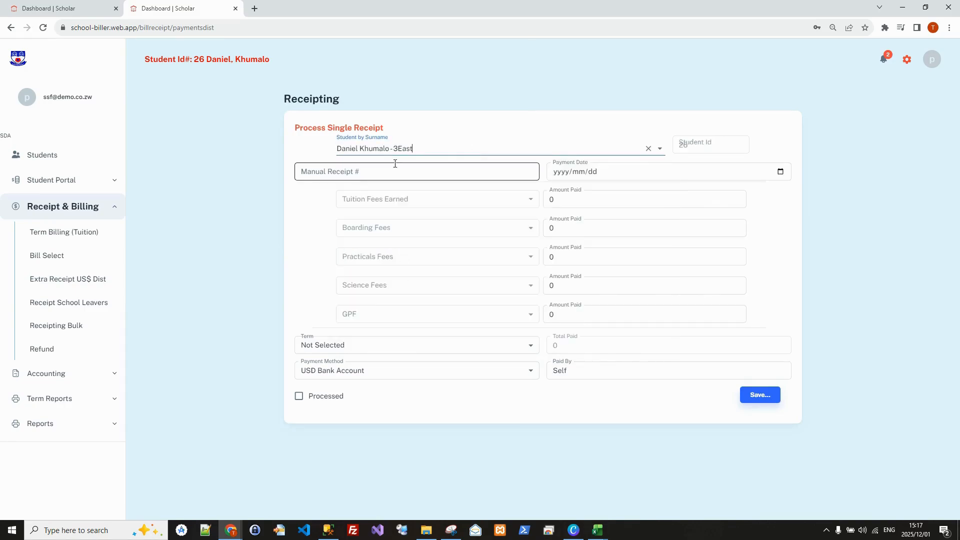
{"action": "left_click", "coordinate": [374, 167]}
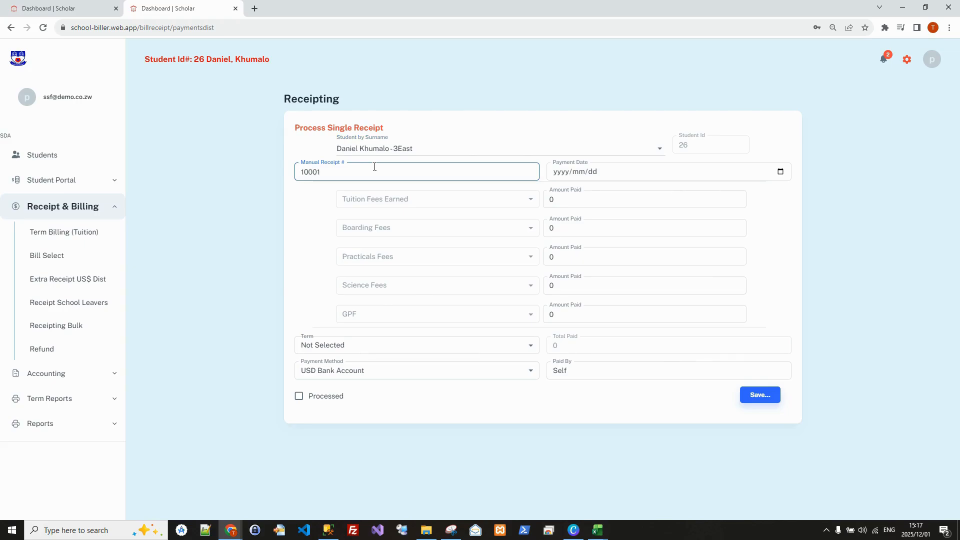
{"action": "left_click", "coordinate": [780, 172]}
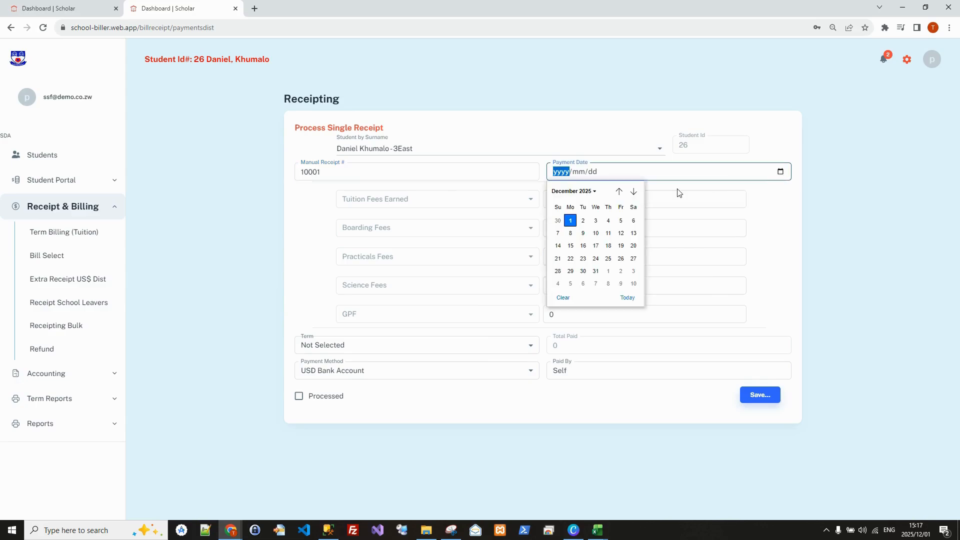
{"action": "left_click", "coordinate": [570, 223]}
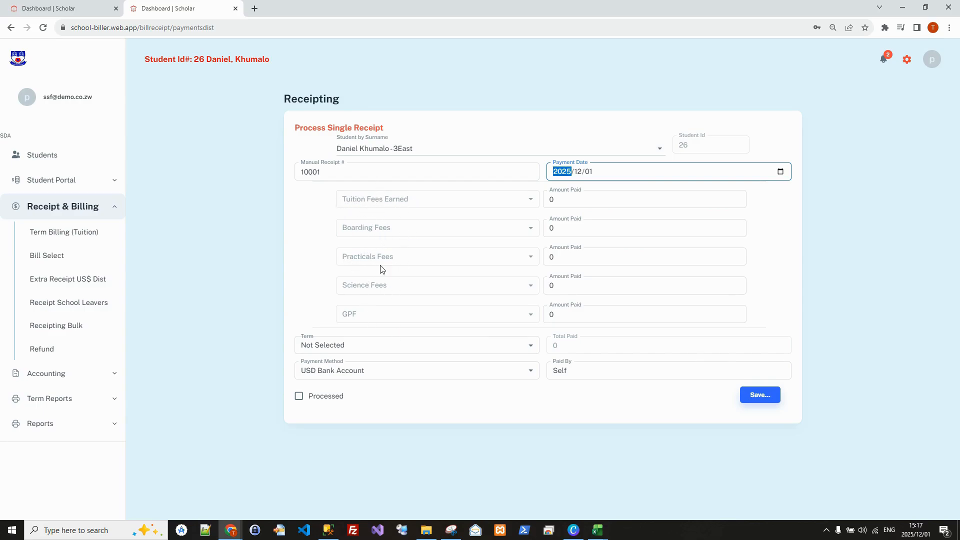
Enter 45 tuition and 10 practicals for 3rd Term 2025 and save receipt 10001.
{"action": "left_click", "coordinate": [567, 199]}
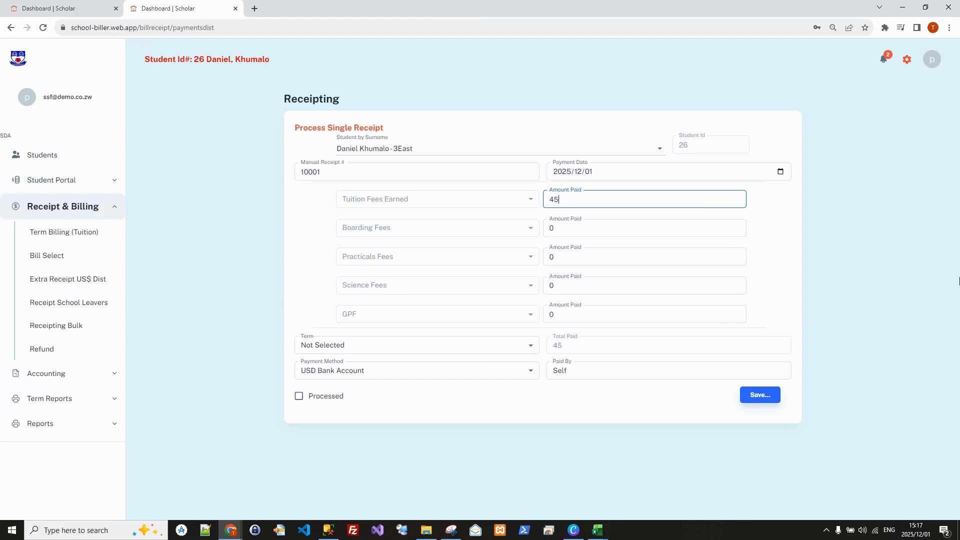
{"action": "left_click", "coordinate": [585, 258]}
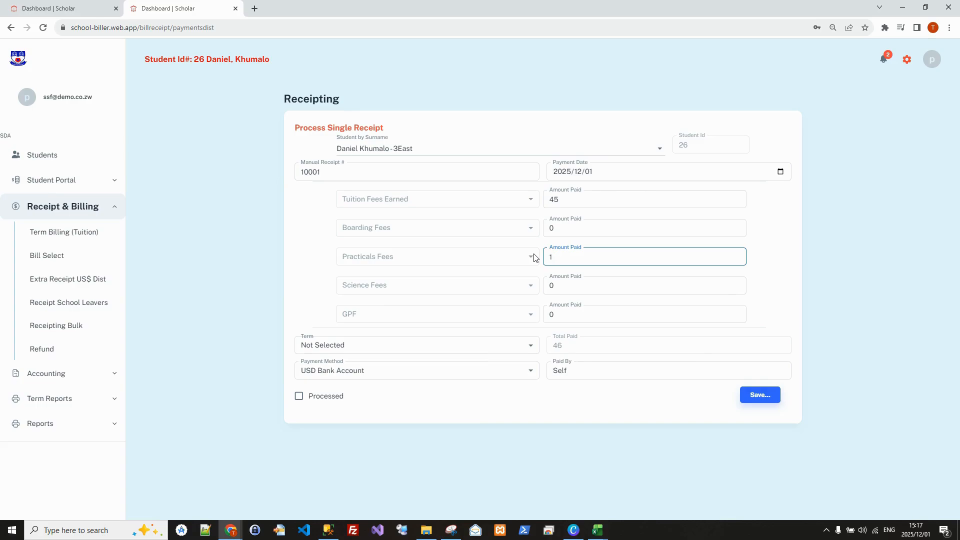
{"action": "left_click", "coordinate": [583, 282]}
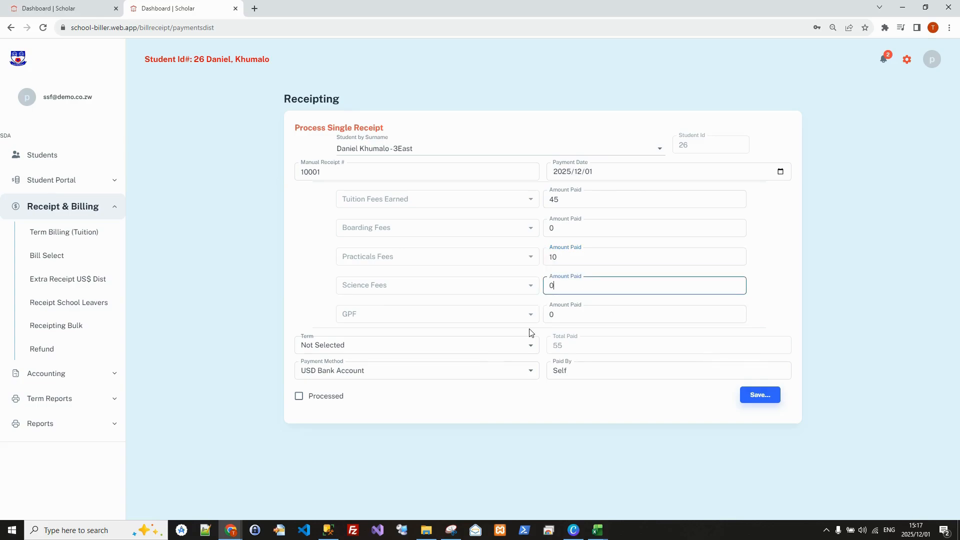
{"action": "left_click", "coordinate": [528, 345]}
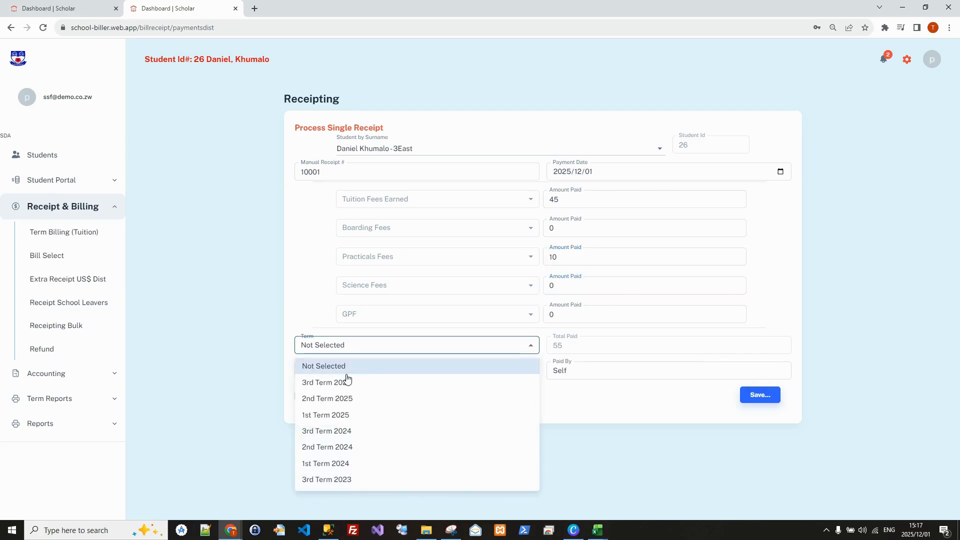
{"action": "left_click", "coordinate": [324, 382]}
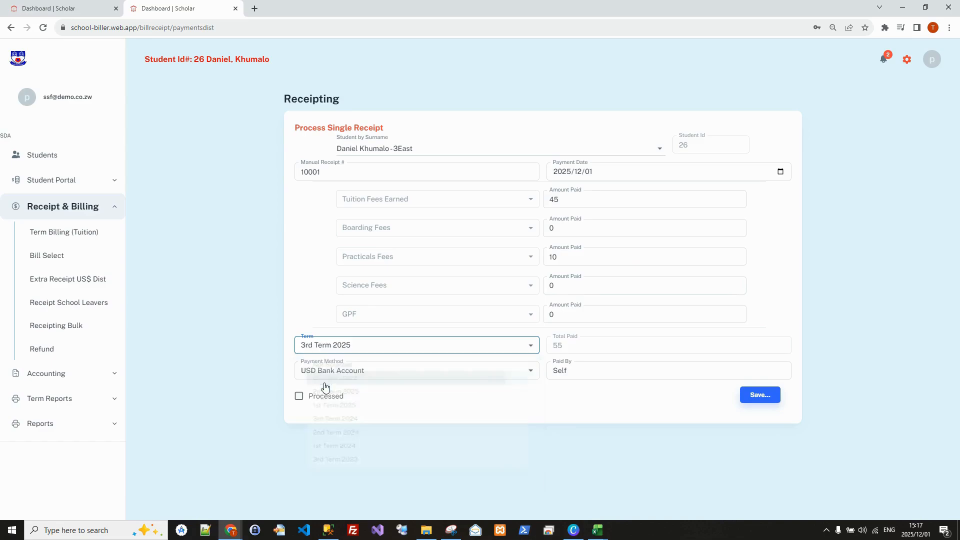
{"action": "left_click", "coordinate": [756, 395]}
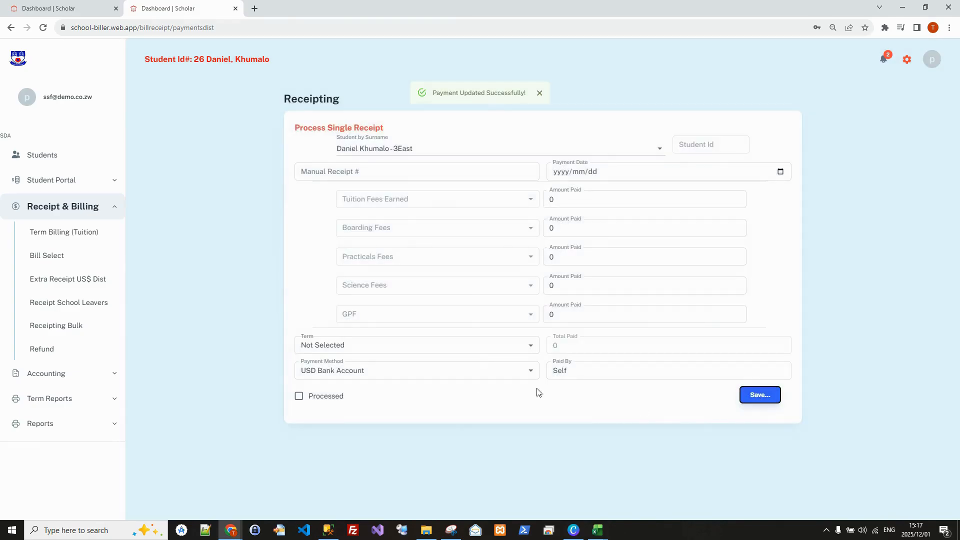
{"action": "left_click", "coordinate": [55, 155]}
{"action": "left_click", "coordinate": [357, 117]}
Search for the student by surname and open their record.
{"action": "left_click", "coordinate": [358, 118]}
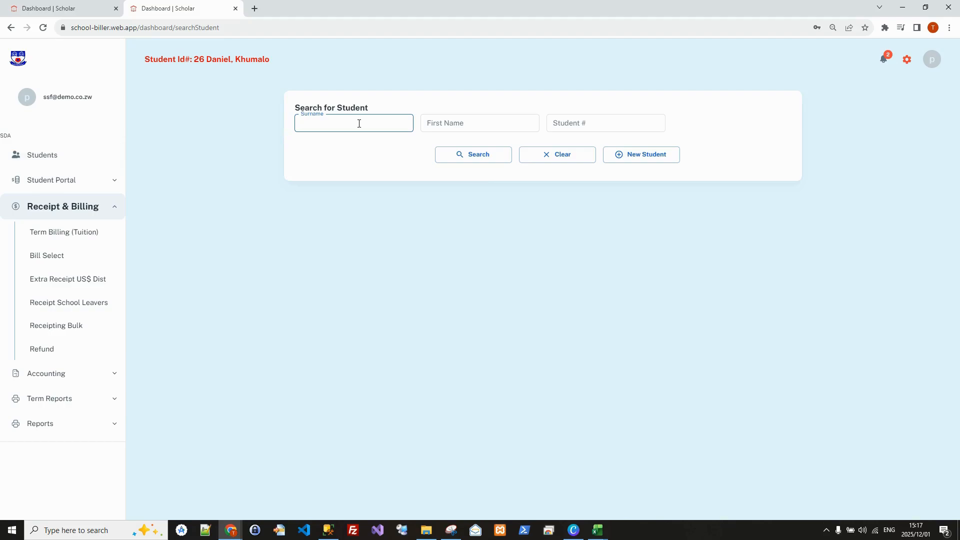
{"action": "left_click", "coordinate": [472, 157]}
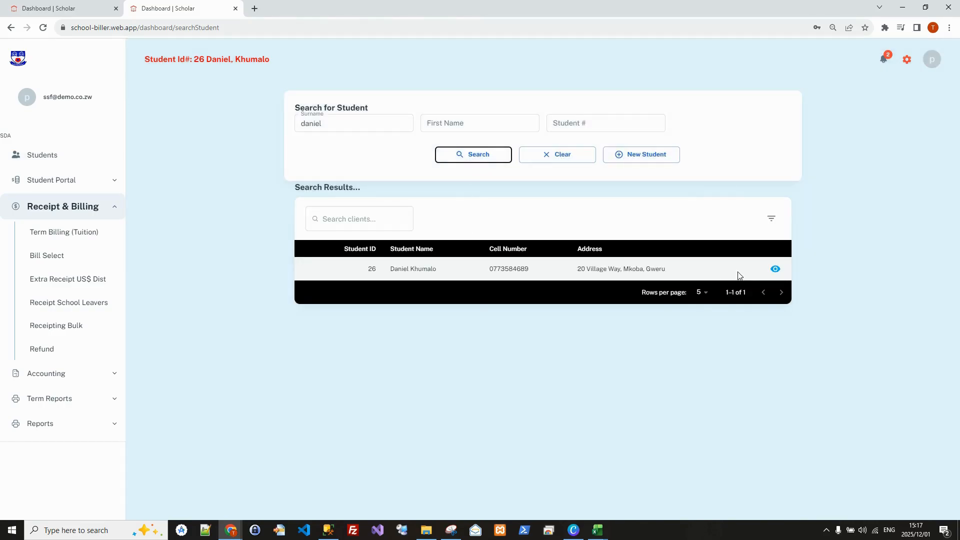
{"action": "left_click", "coordinate": [774, 269]}
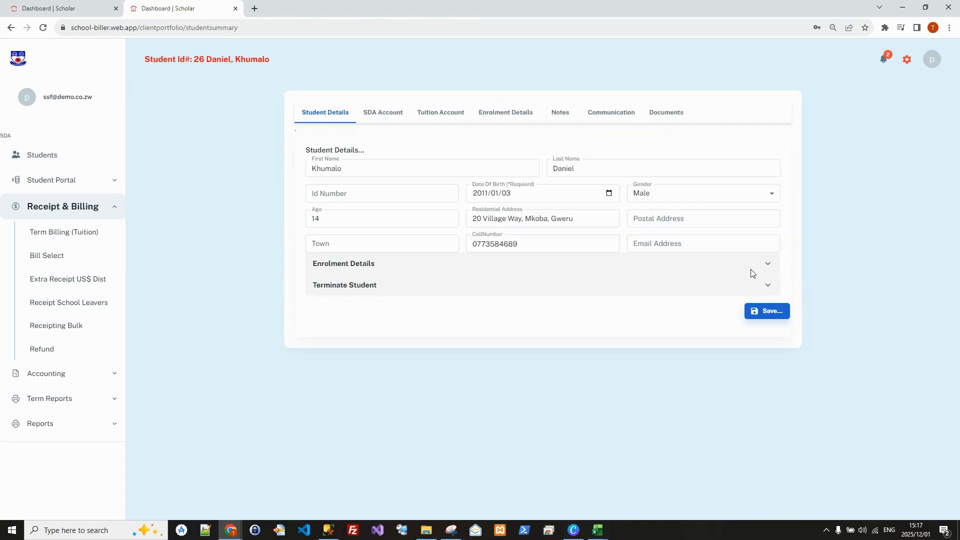
Review the SDA and tuition accounts, showing receipt 10001's credits at -40.00, then open View Statement.
{"action": "left_click", "coordinate": [432, 113]}
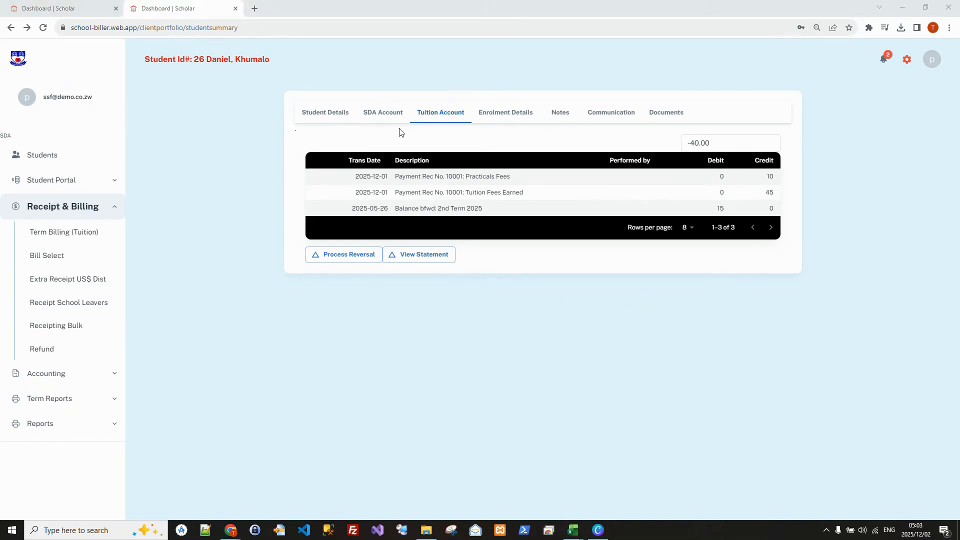
{"action": "left_click", "coordinate": [376, 114]}
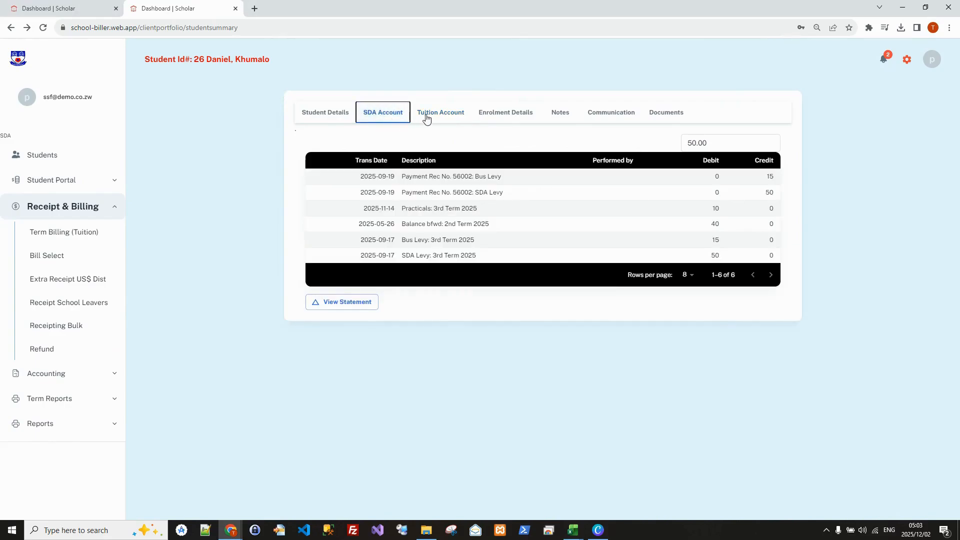
{"action": "left_click", "coordinate": [440, 116]}
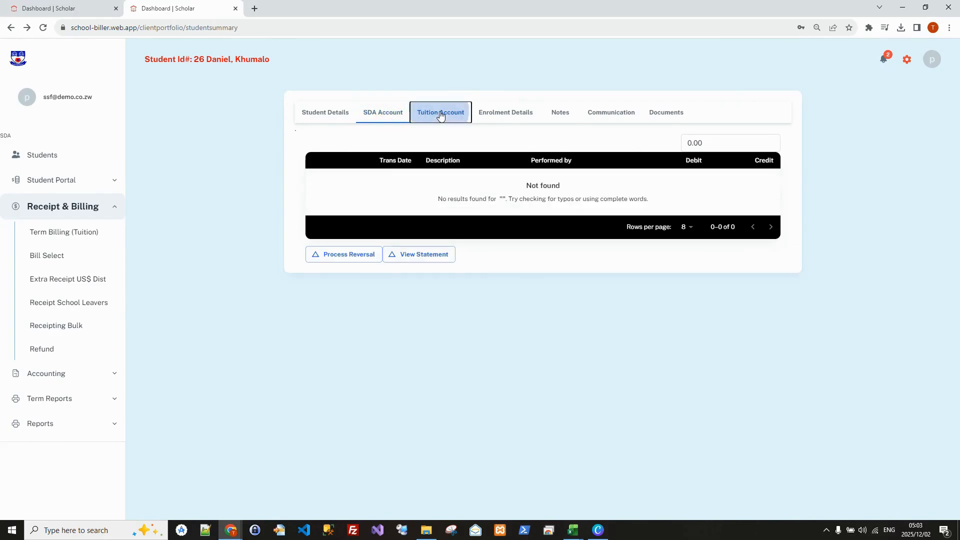
{"action": "left_click", "coordinate": [410, 256]}
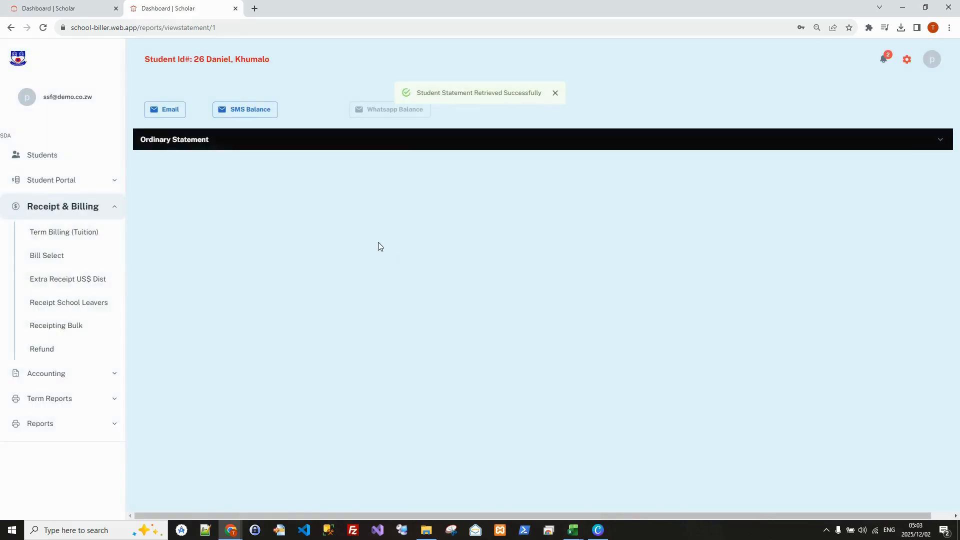
Expand the Ordinary Statement eStatement, check its -40.00 closing balance, and go back to student details.
{"action": "left_click", "coordinate": [173, 143]}
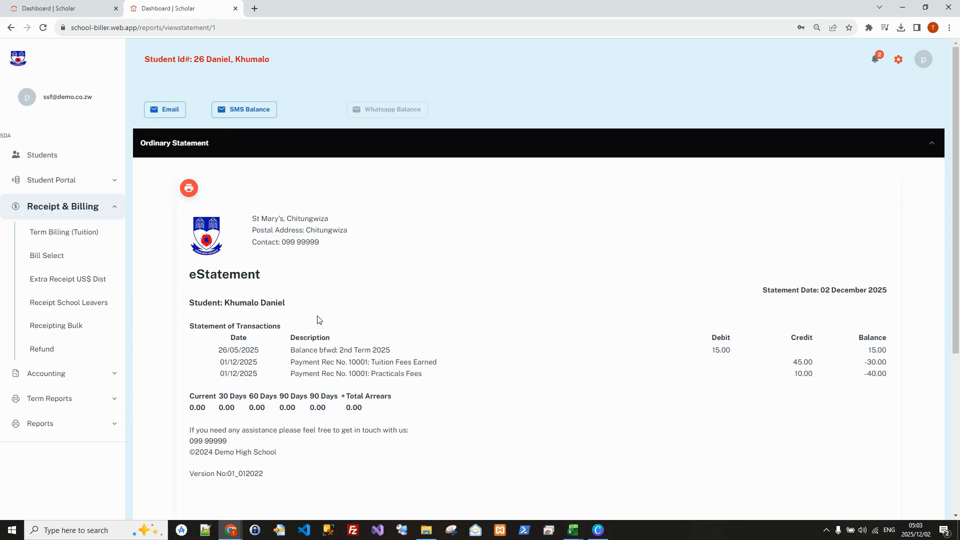
{"action": "scroll", "coordinate": [325, 307], "scroll_direction": "down", "scroll_amount": 2}
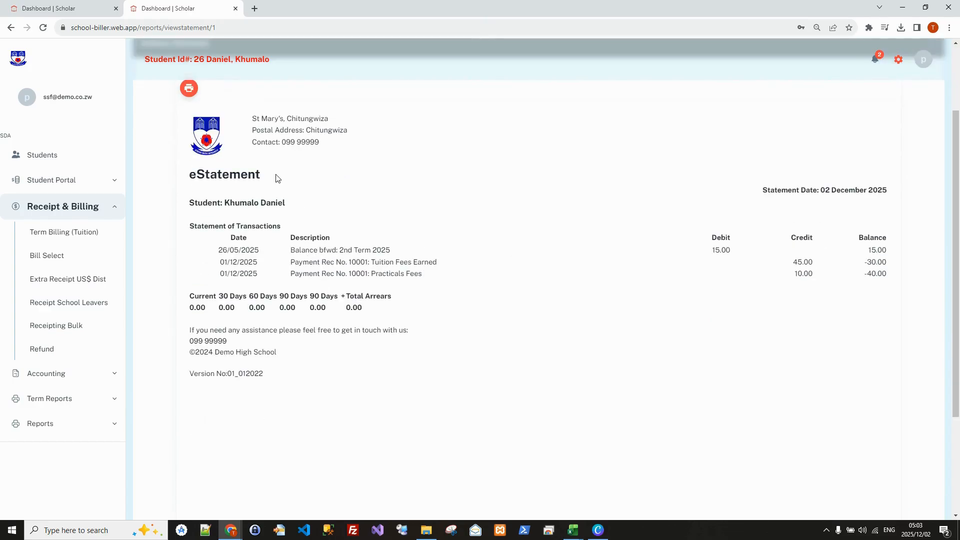
{"action": "scroll", "coordinate": [685, 128], "scroll_direction": "up", "scroll_amount": 2}
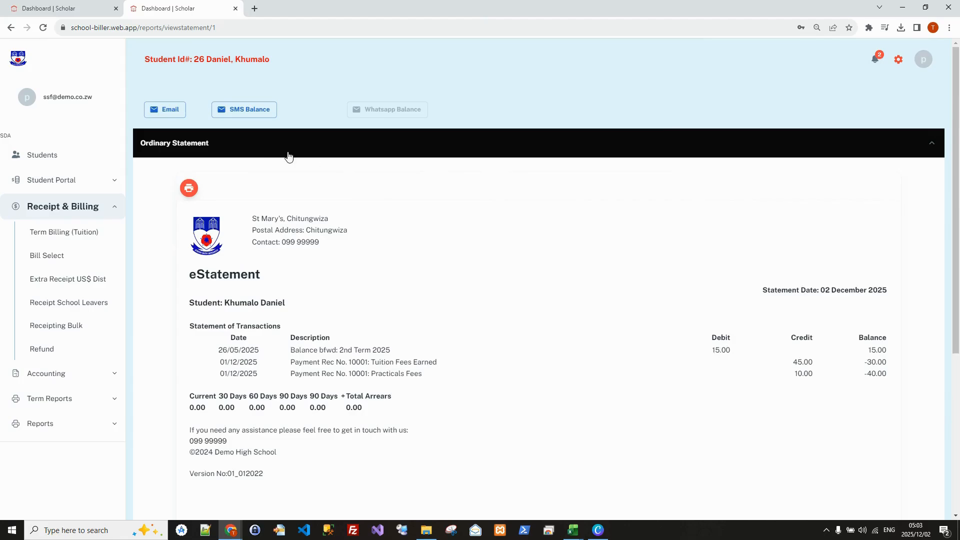
{"action": "left_click", "coordinate": [243, 112]}
{"action": "left_click", "coordinate": [10, 28]}
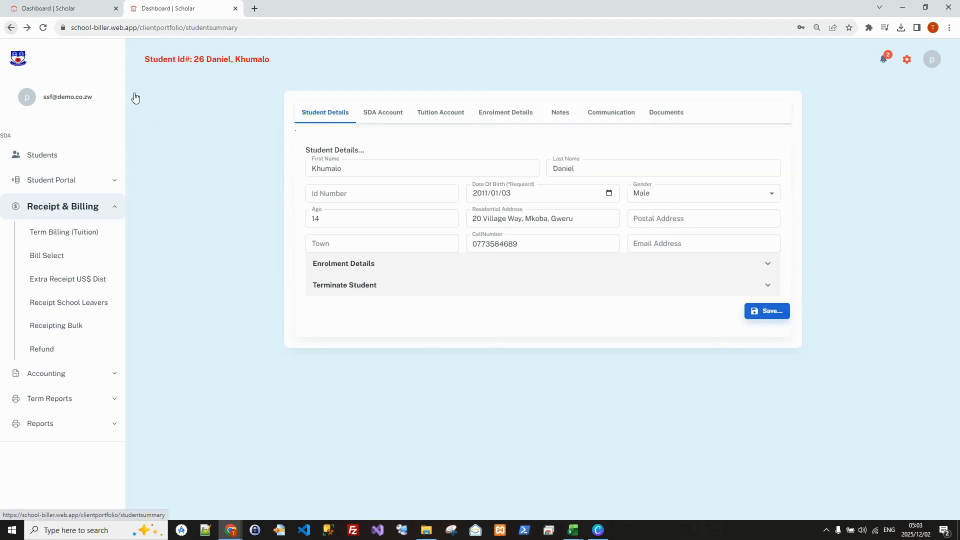
Check the SDA account, then open Extra Receipt ZIM$ under Receipt & Billing.
{"action": "left_click", "coordinate": [388, 113]}
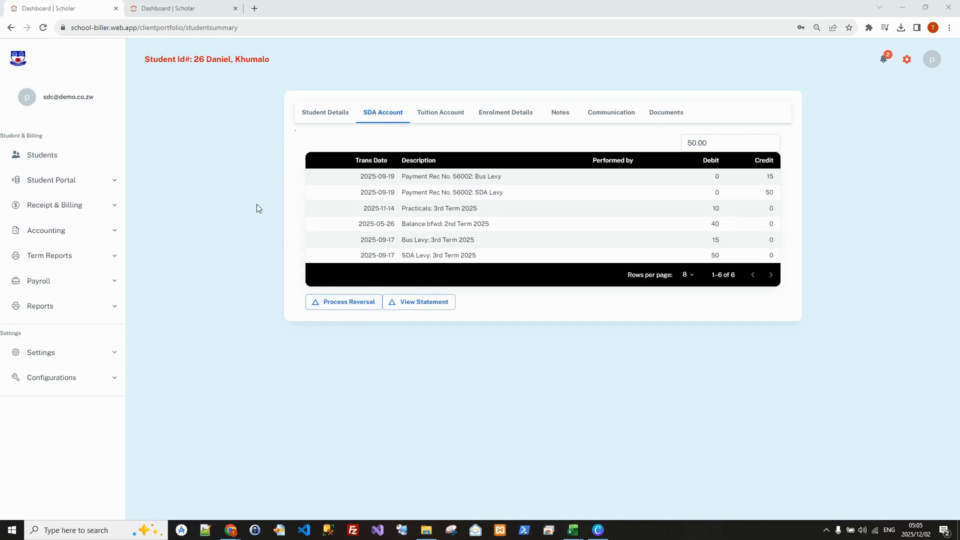
{"action": "left_click", "coordinate": [66, 206]}
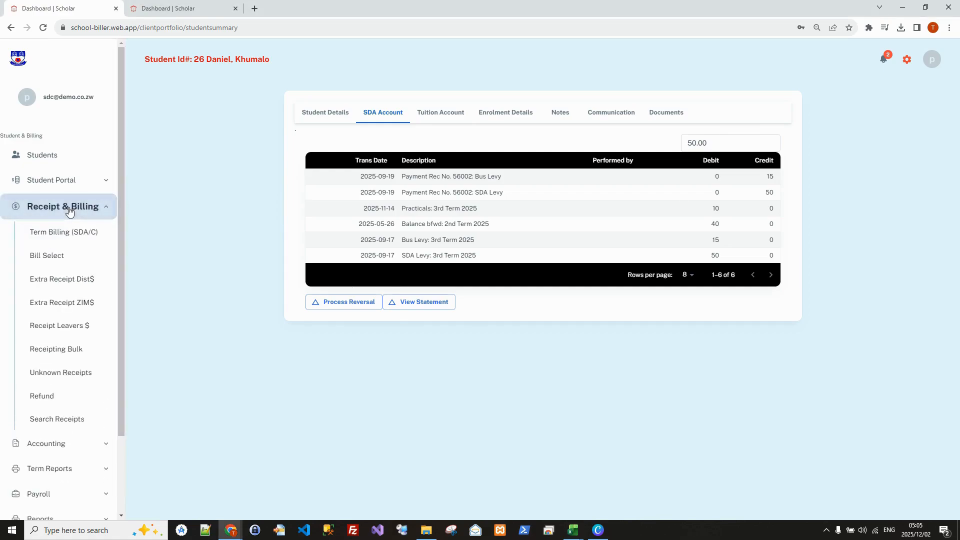
{"action": "left_click", "coordinate": [59, 304]}
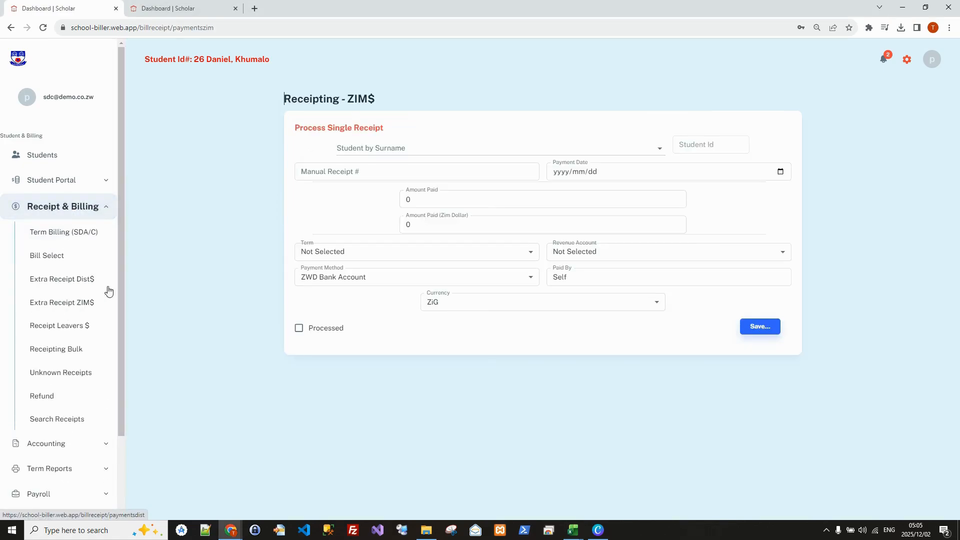
Choose the 3East student and set the payment date to 2025/11/04.
{"action": "left_click", "coordinate": [433, 146]}
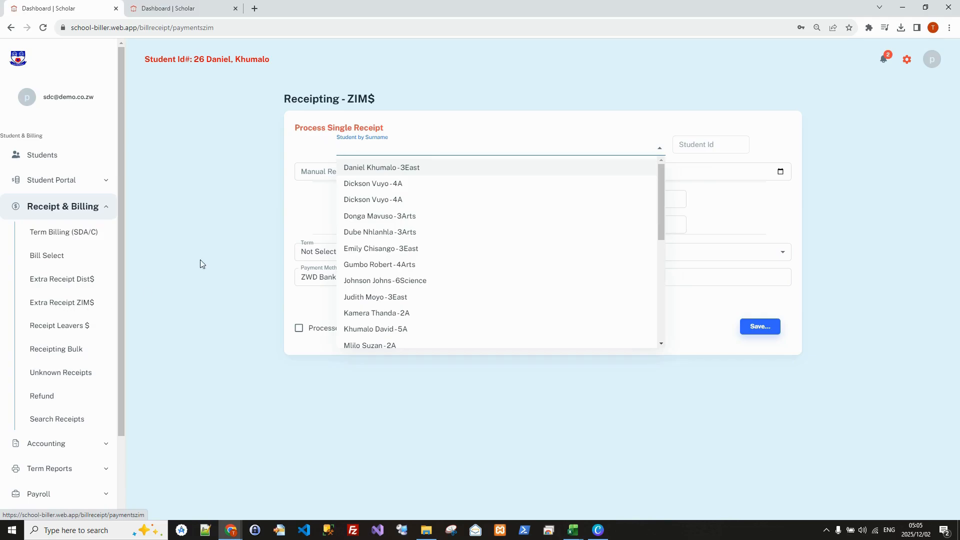
{"action": "left_click", "coordinate": [362, 170]}
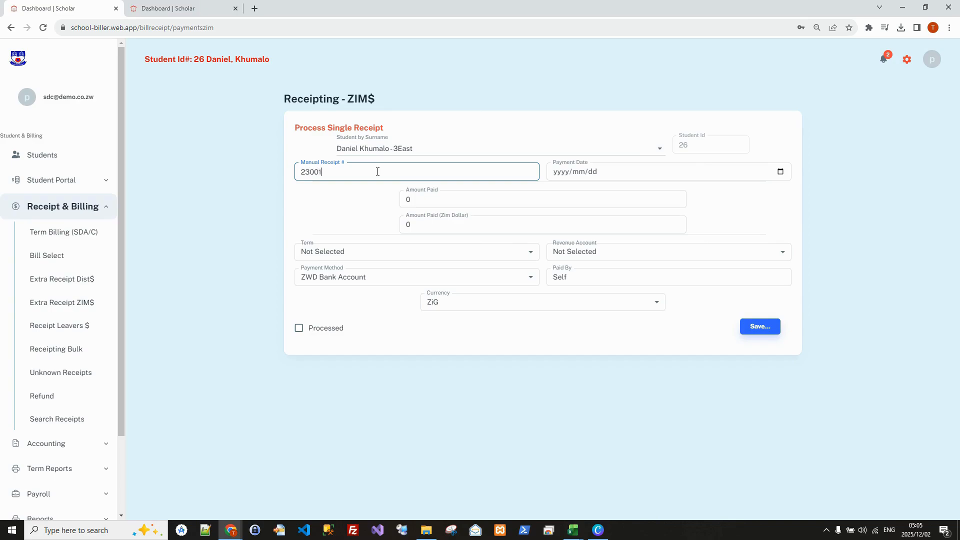
{"action": "left_click", "coordinate": [783, 173]}
{"action": "left_click", "coordinate": [619, 191]}
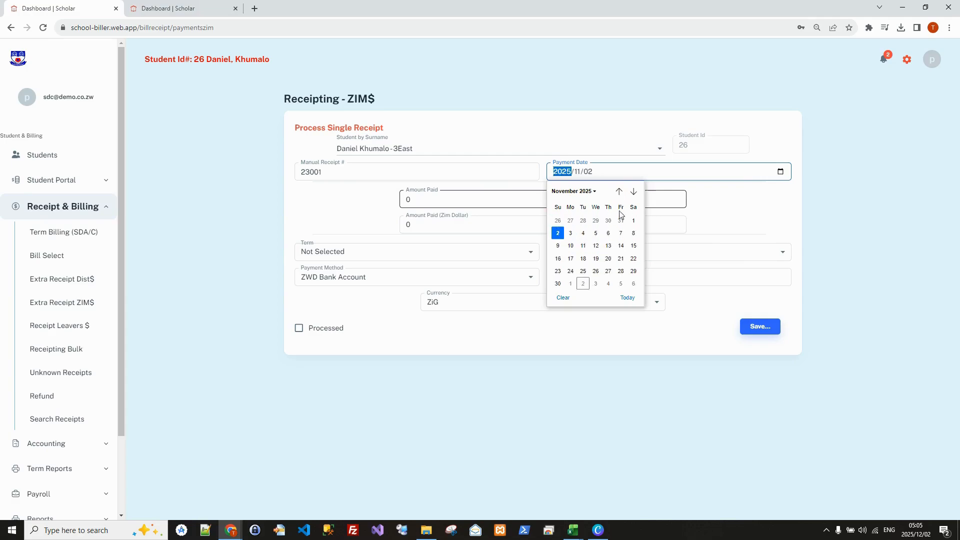
{"action": "left_click", "coordinate": [583, 232]}
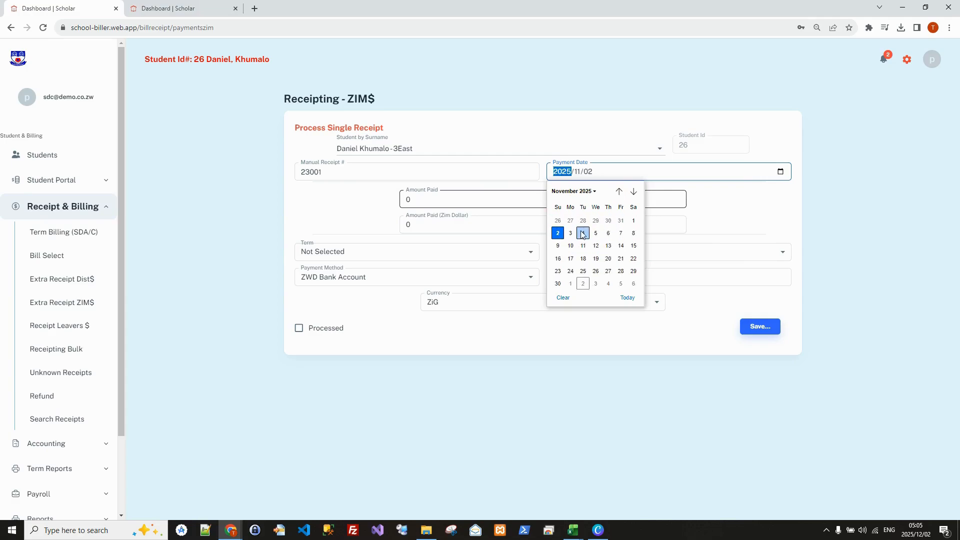
Enter 15 paid and ZiG 25000, set 3rd Term 2025 and Practicals Fees, and save receipt 23001.
{"action": "left_click", "coordinate": [428, 198]}
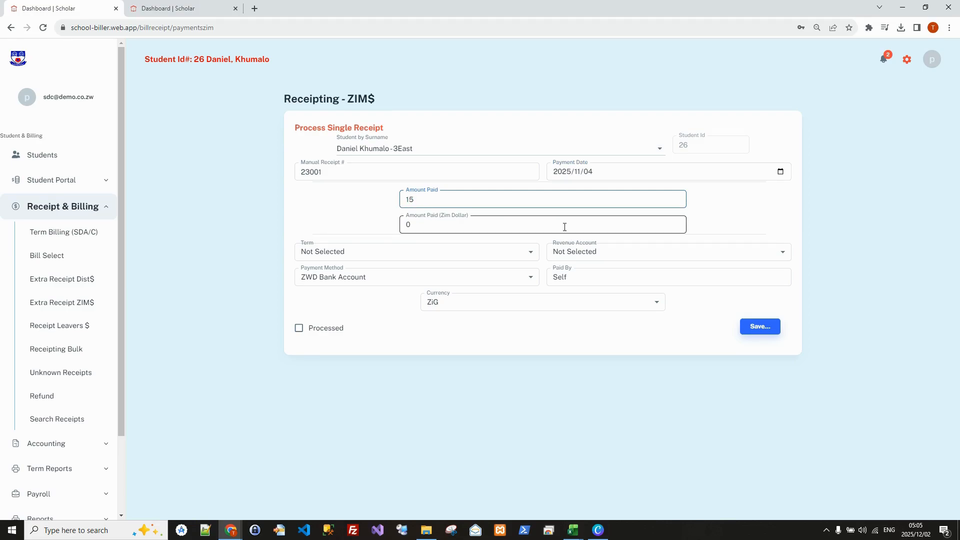
{"action": "left_click", "coordinate": [449, 223]}
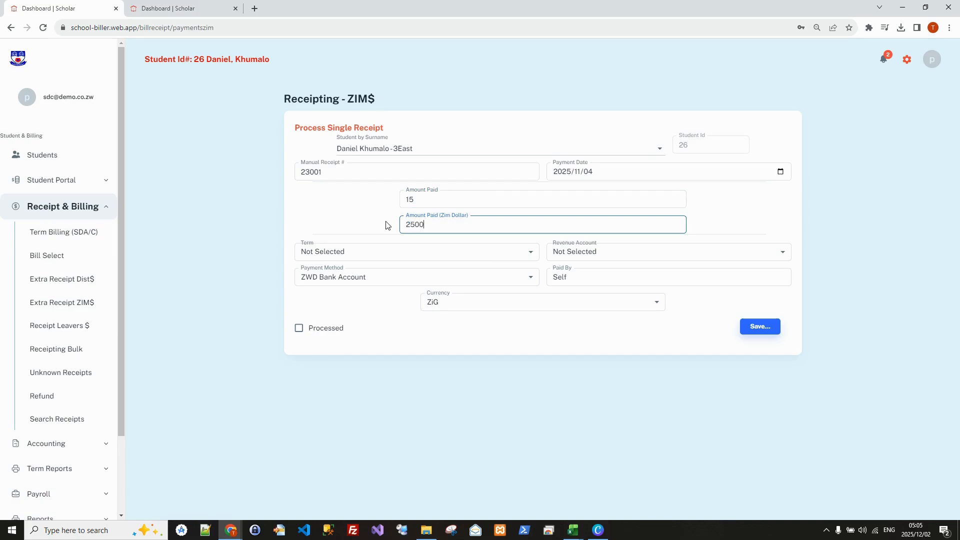
{"action": "left_click", "coordinate": [531, 257]}
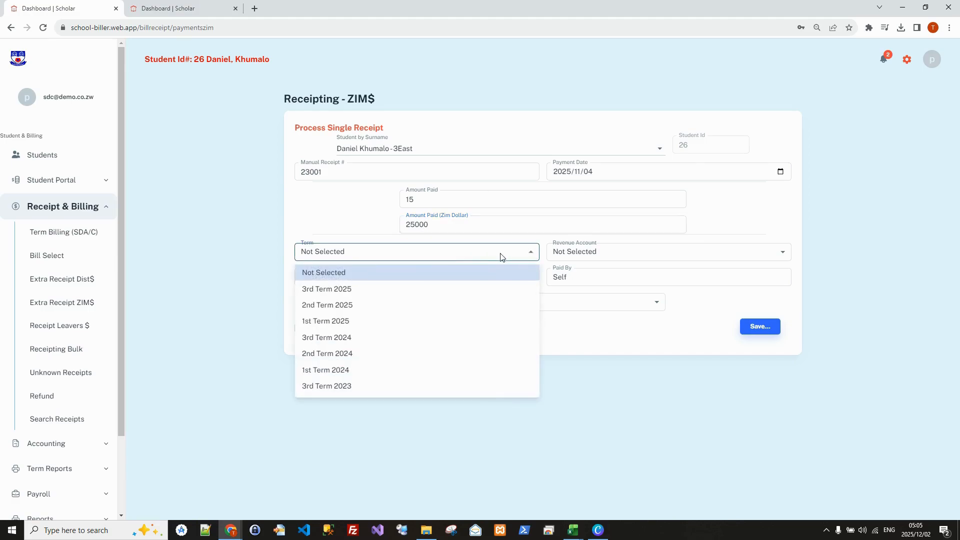
{"action": "left_click", "coordinate": [343, 292]}
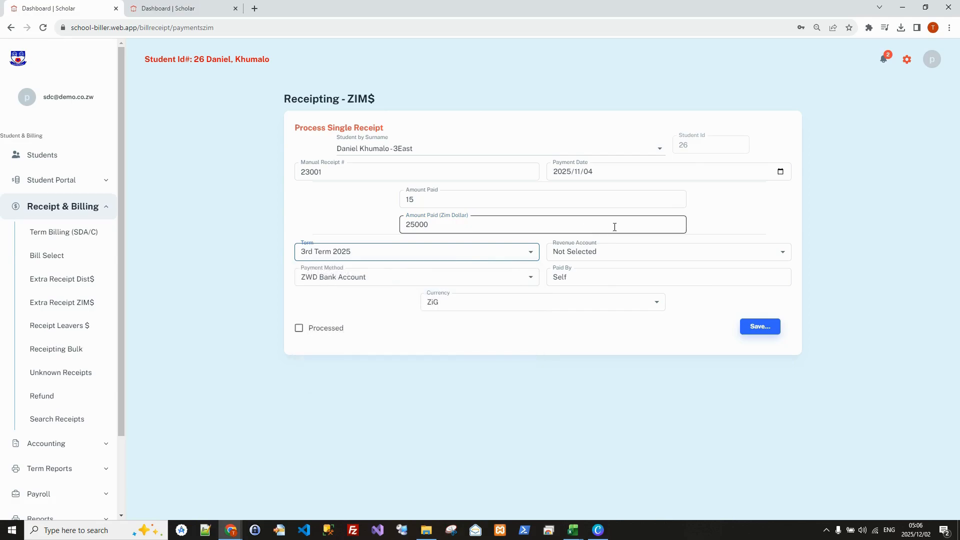
{"action": "left_click", "coordinate": [779, 255]}
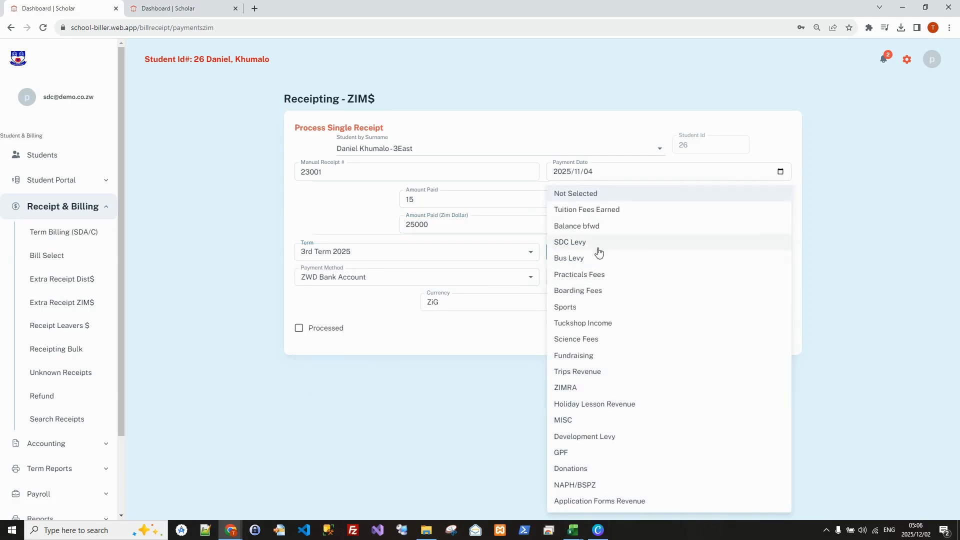
{"action": "left_click", "coordinate": [584, 279]}
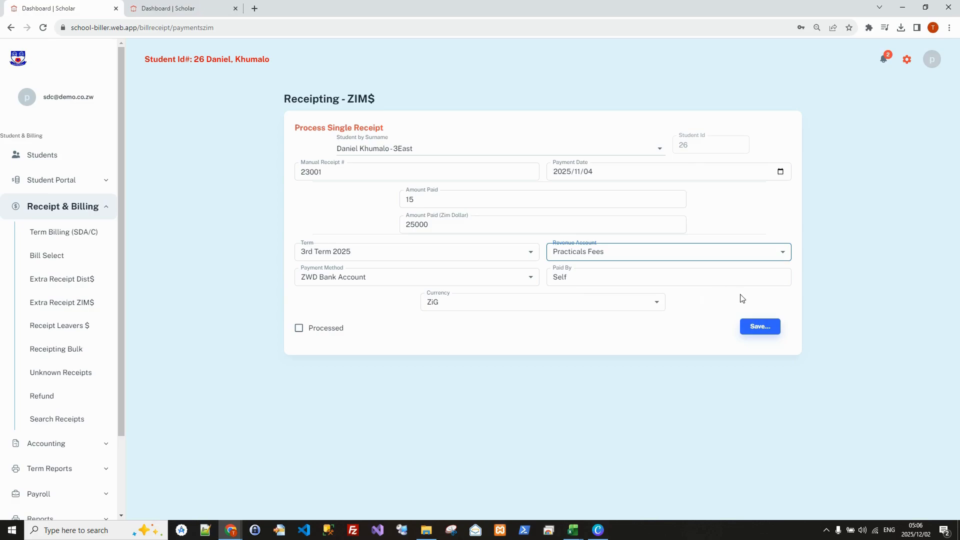
{"action": "left_click", "coordinate": [749, 332]}
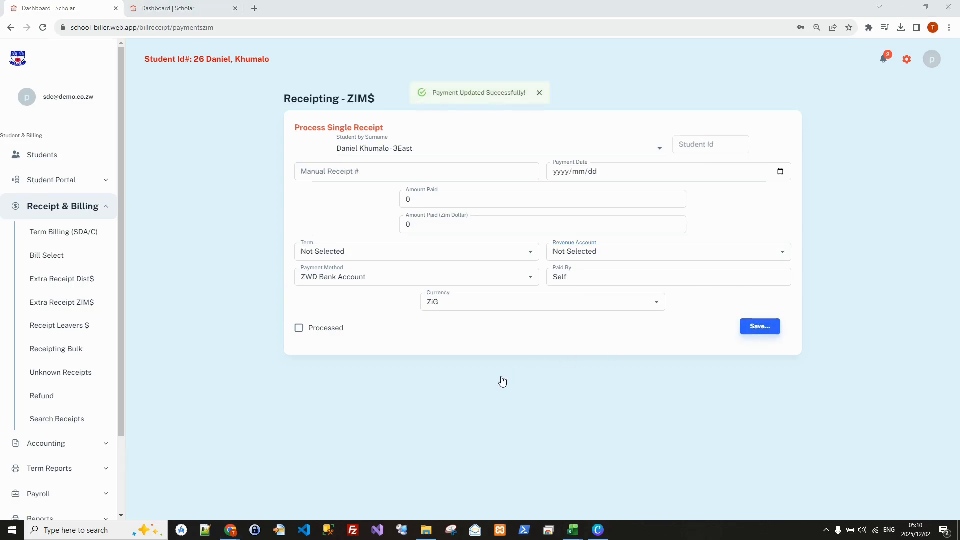
Search for the student by surname and view the SDA account showing the 15 credit at 35.00.
{"action": "left_click", "coordinate": [62, 159]}
{"action": "left_click", "coordinate": [317, 126]}
{"action": "type", "text": "danie"}
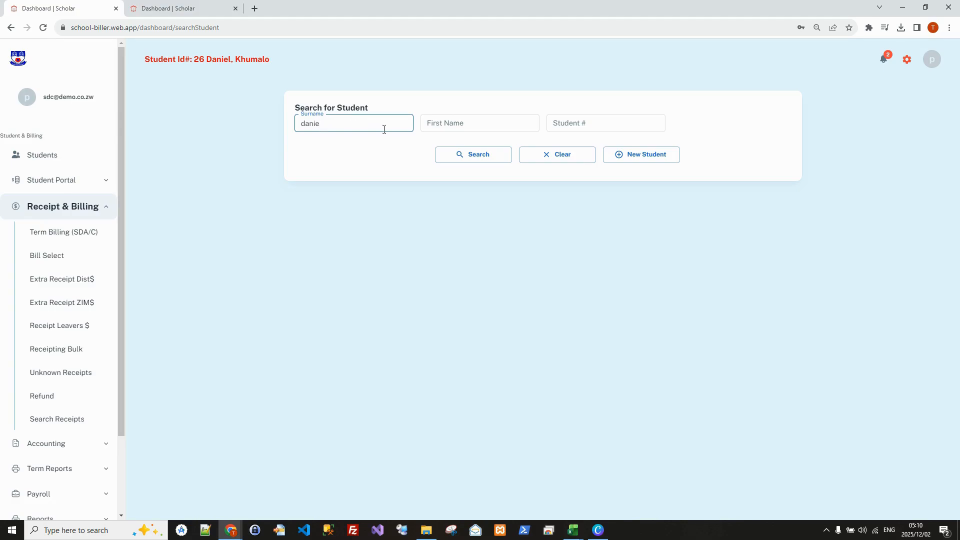
{"action": "left_click", "coordinate": [488, 154]}
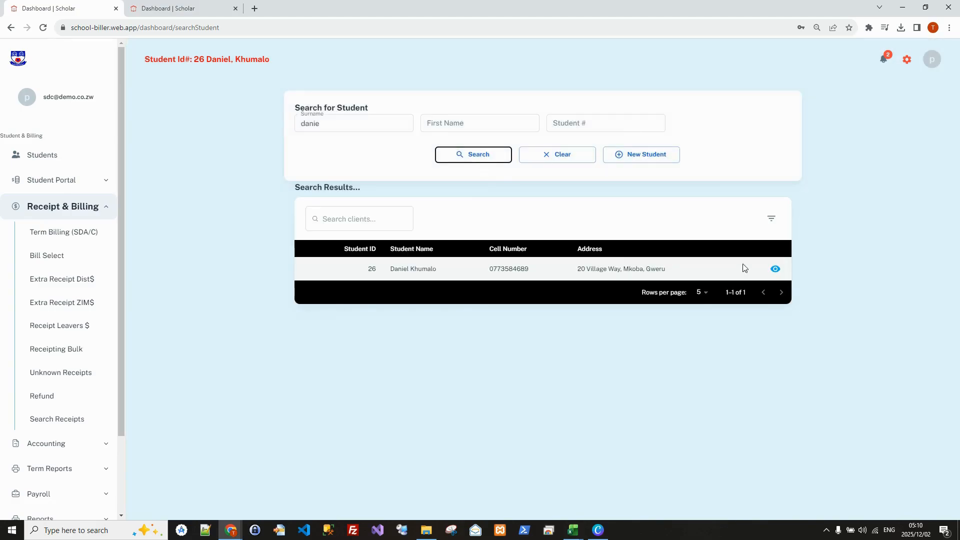
{"action": "left_click", "coordinate": [774, 268]}
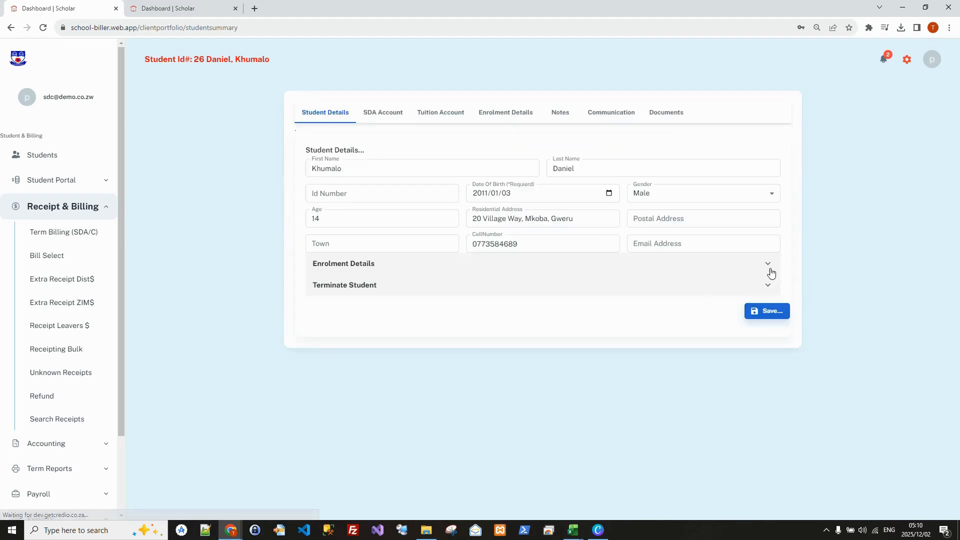
{"action": "left_click", "coordinate": [390, 117]}
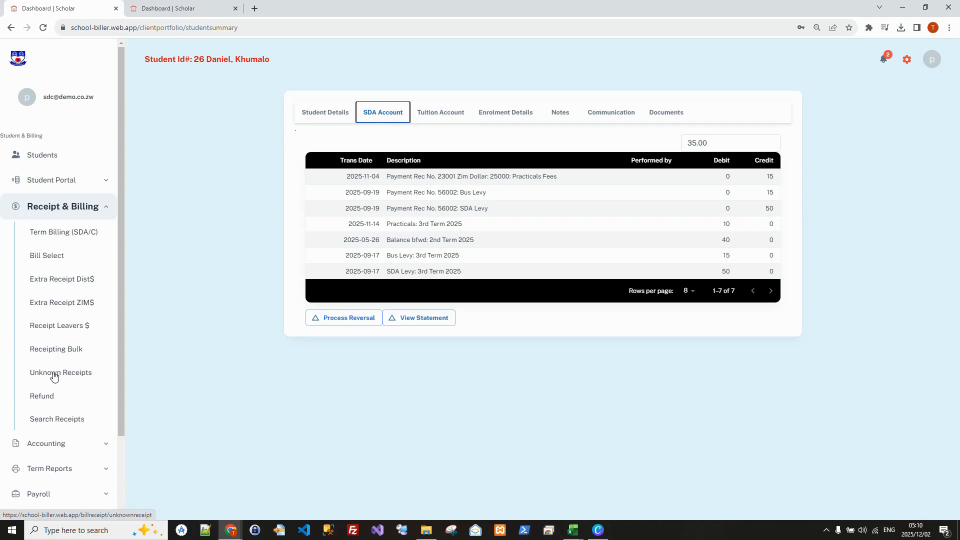
{"action": "left_click", "coordinate": [53, 420]}
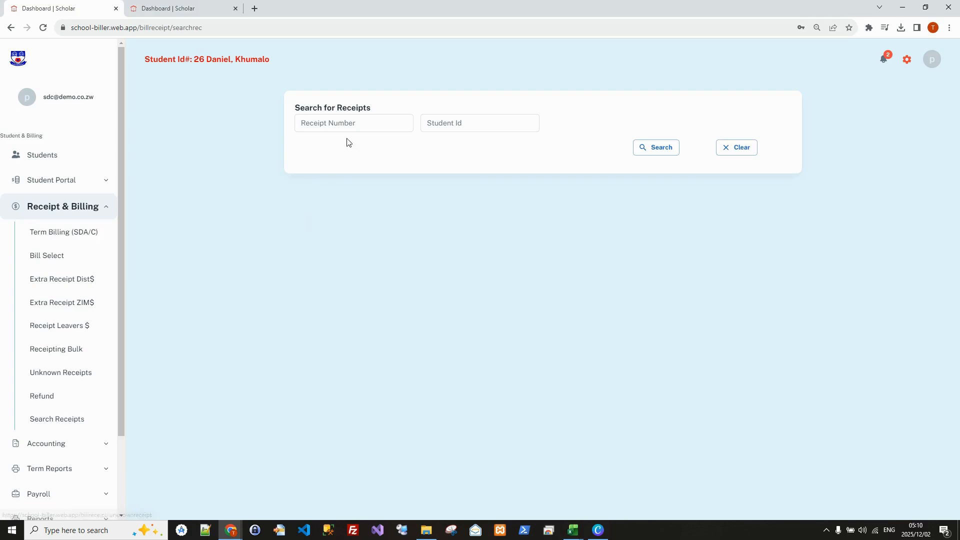
Search the receipts for receipt number 56002.
{"action": "left_click", "coordinate": [346, 121]}
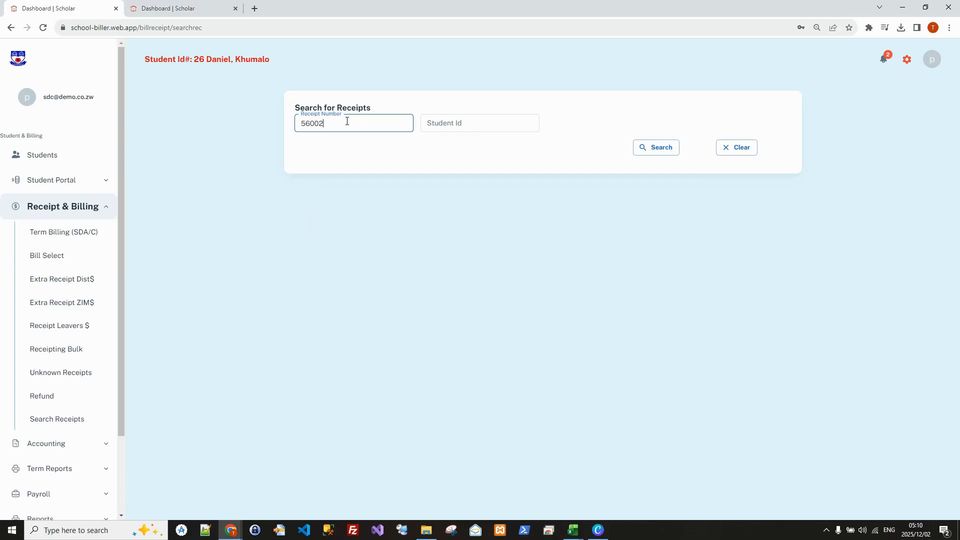
{"action": "left_click", "coordinate": [658, 148]}
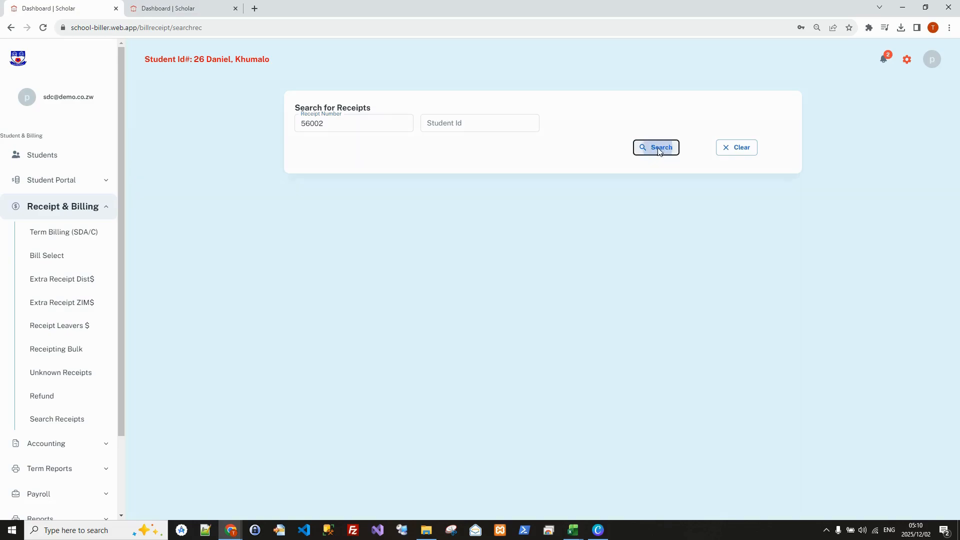